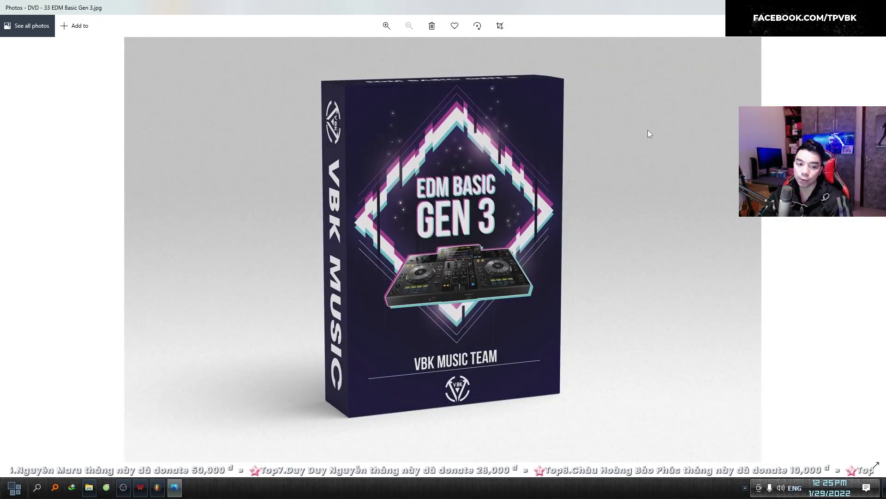
Switch to FL Studio, add a Keyzone Classic channel and audition a few of its piano keys.
{"action": "key", "text": "alt+Tab"}
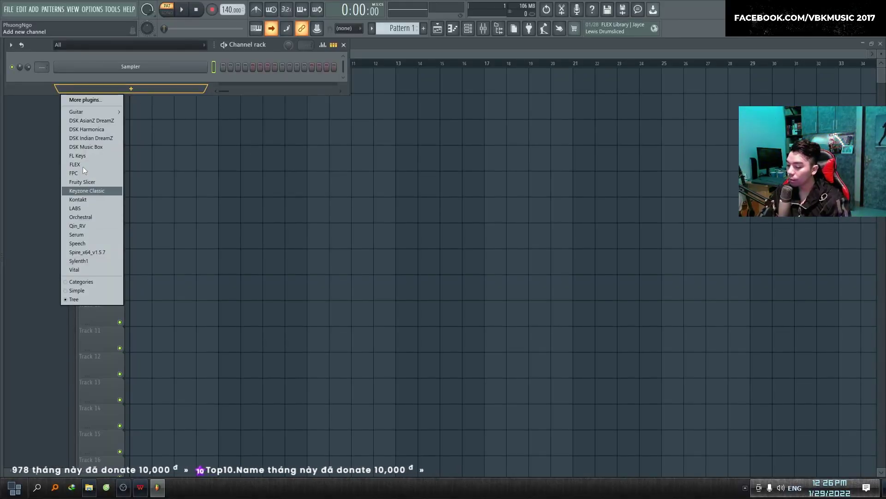
{"action": "left_click", "coordinate": [85, 190]}
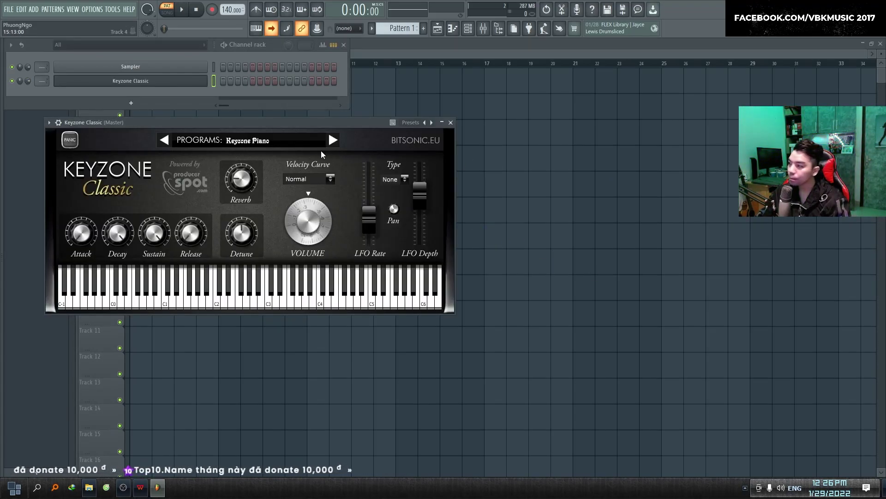
{"action": "left_click_drag", "start_coordinate": [310, 123], "coordinate": [590, 129]}
{"action": "left_click", "coordinate": [521, 307]}
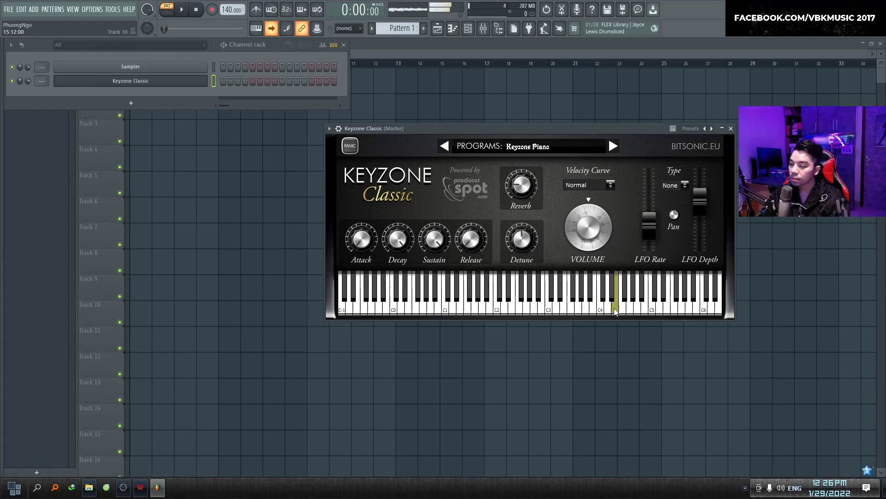
{"action": "left_click", "coordinate": [514, 309]}
Open the Keyzone Classic channel's piano roll and draw an A4 note filling bar 1.
{"action": "right_click", "coordinate": [203, 81]}
{"action": "left_click", "coordinate": [220, 79]}
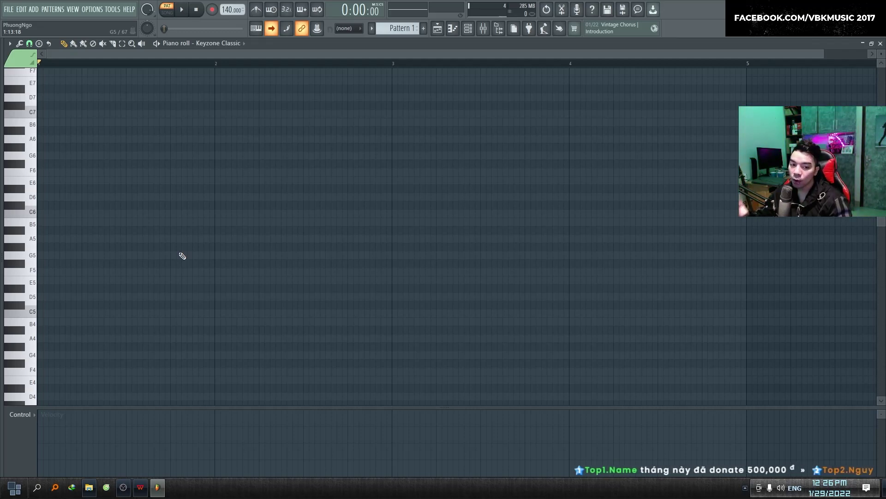
{"action": "key", "text": "super"}
{"action": "key", "text": "super"}
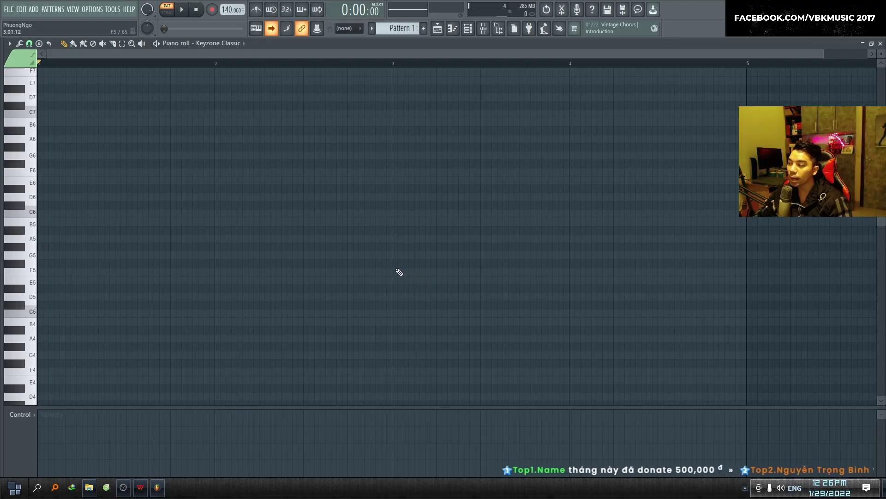
{"action": "scroll", "coordinate": [98, 321], "scroll_direction": "down", "scroll_amount": 1}
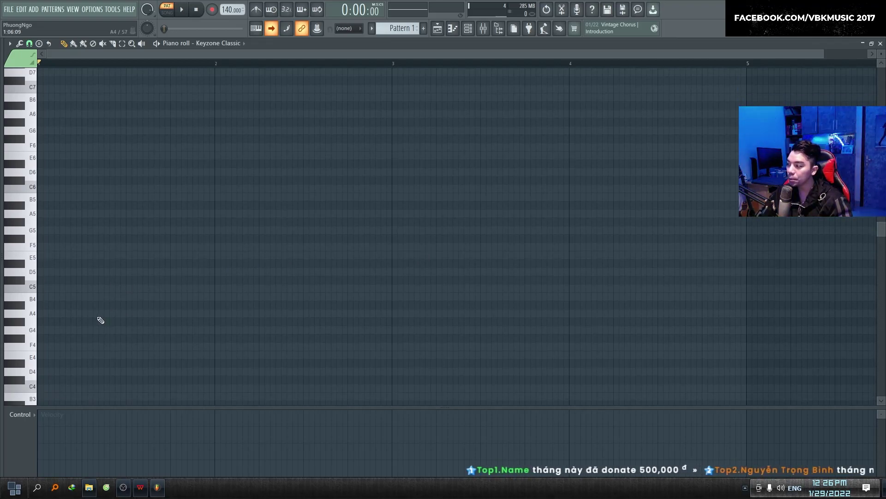
{"action": "left_click", "coordinate": [46, 314]}
{"action": "left_click_drag", "start_coordinate": [57, 314], "coordinate": [199, 319]}
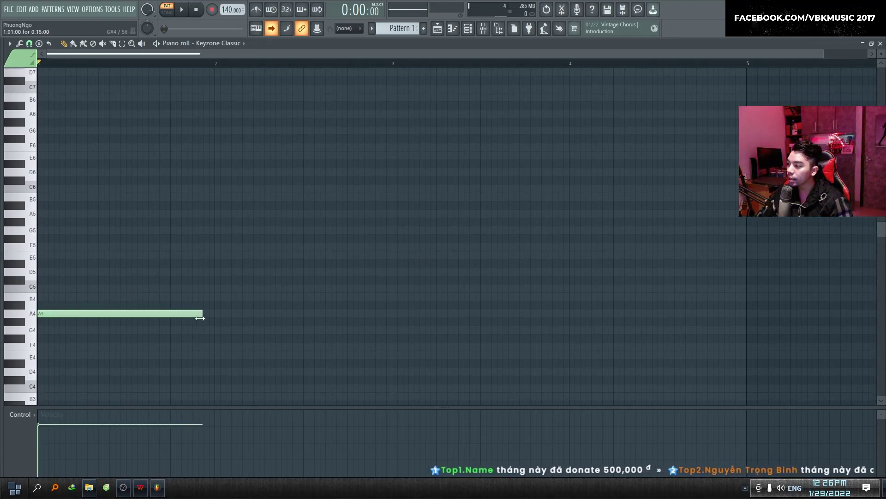
{"action": "left_click", "coordinate": [169, 315]}
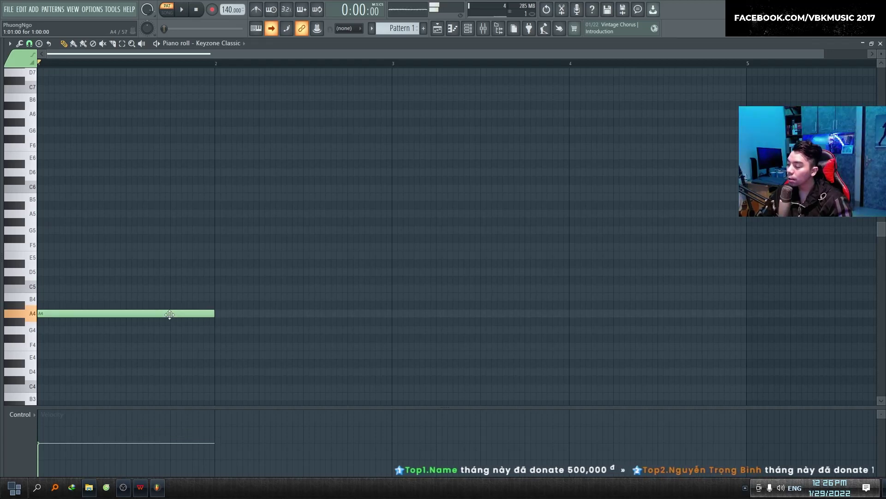
Add one-bar root notes: F4 in bar 2, C5 in bar 3 and G4 in bar 4.
{"action": "scroll", "coordinate": [170, 314], "scroll_direction": "up", "scroll_amount": 2}
{"action": "key", "text": "F6"}
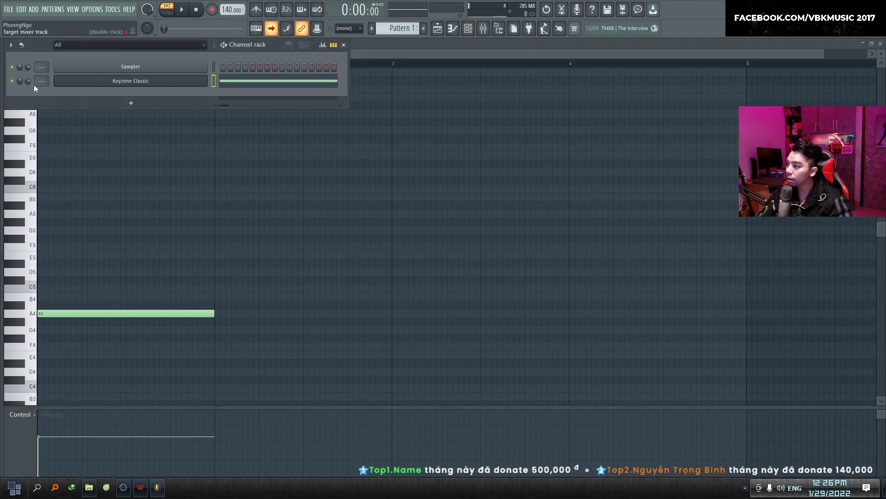
{"action": "key", "text": "F6"}
{"action": "left_click", "coordinate": [269, 348]}
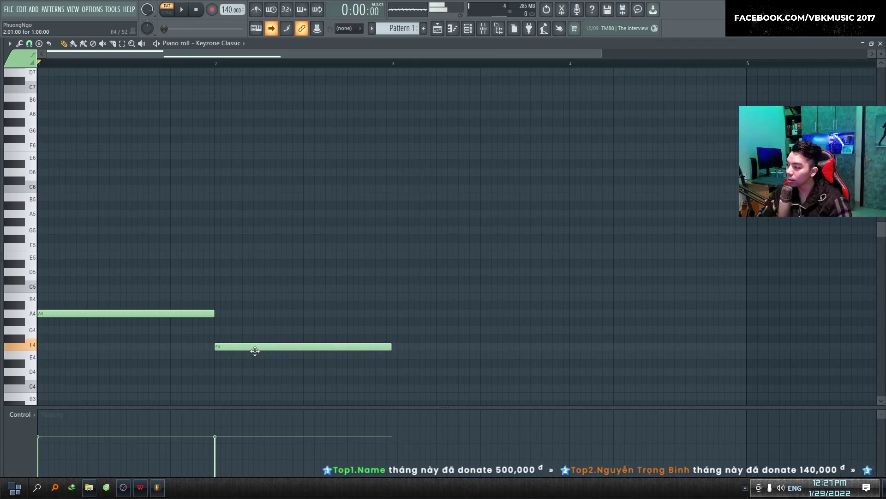
{"action": "left_click", "coordinate": [394, 289]}
{"action": "left_click", "coordinate": [608, 331]}
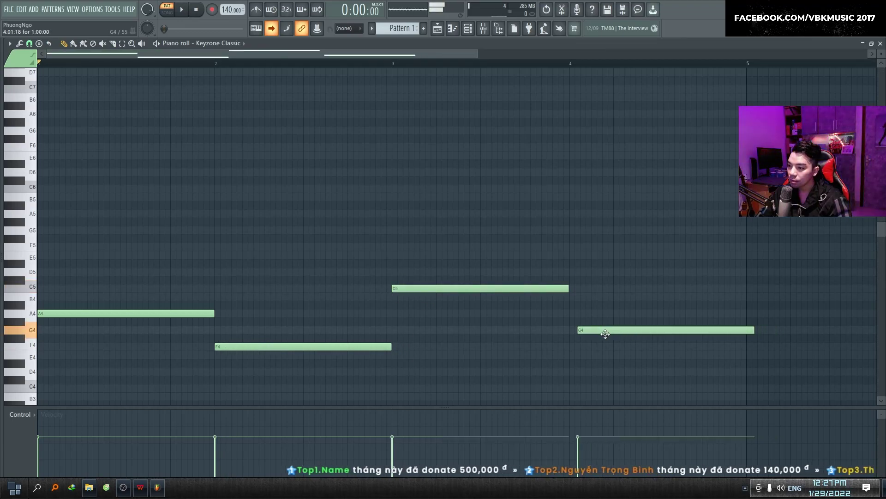
{"action": "left_click_drag", "start_coordinate": [605, 333], "coordinate": [596, 333]}
Stack notes on the roots to form the triads A4-C5-E5, F4-A4-C5, C5-E5-G5 and G4-B4-D5.
{"action": "key", "text": "ctrl+a"}
{"action": "left_click_drag", "start_coordinate": [132, 313], "coordinate": [107, 290]}
{"action": "left_click", "coordinate": [108, 295], "text": "ctrl"}
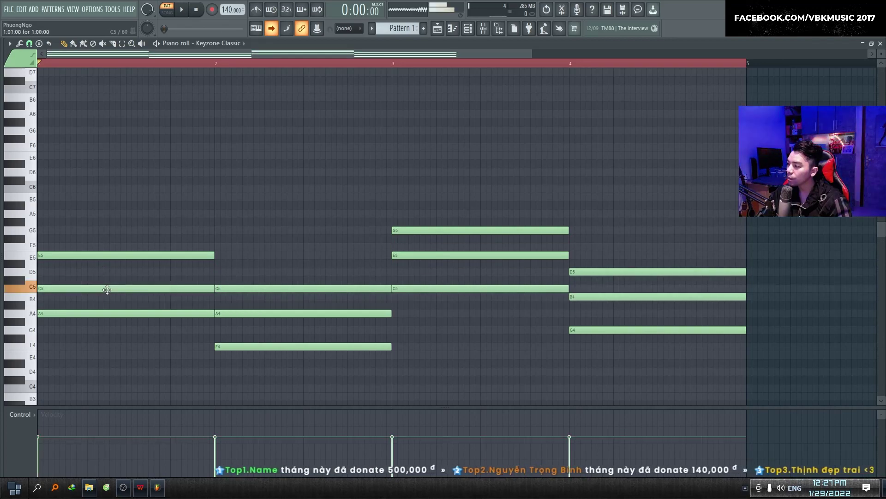
Transpose all four chords down one octave and play them back briefly.
{"action": "key", "text": "ctrl+a"}
{"action": "key", "text": "ctrl+Down"}
{"action": "key", "text": "space"}
{"action": "left_click", "coordinate": [251, 275], "text": "ctrl"}
{"action": "left_click_drag", "start_coordinate": [252, 275], "coordinate": [252, 200]}
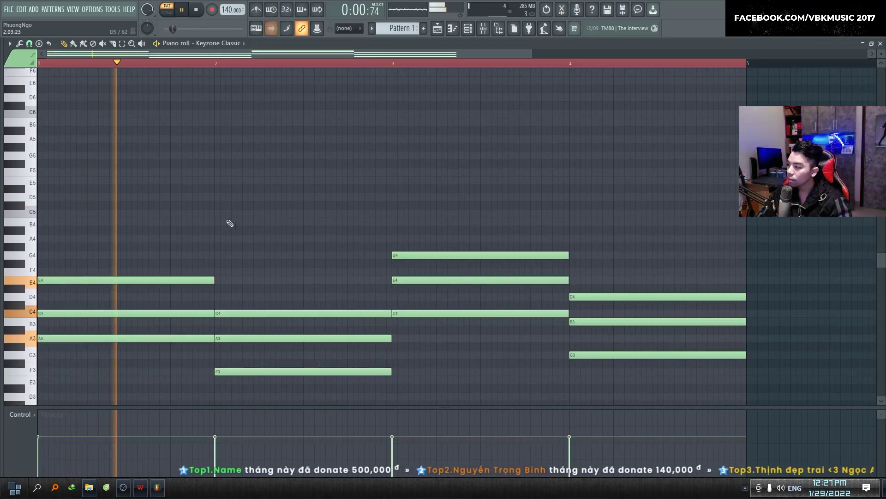
{"action": "key", "text": "space"}
Raise the middle note of each chord (C4, A3, E4 and B3) by one octave and play the progression.
{"action": "left_click_drag", "start_coordinate": [118, 323], "coordinate": [133, 307]}
{"action": "left_click_drag", "start_coordinate": [276, 363], "coordinate": [302, 333]}
{"action": "left_click_drag", "start_coordinate": [452, 300], "coordinate": [473, 279]}
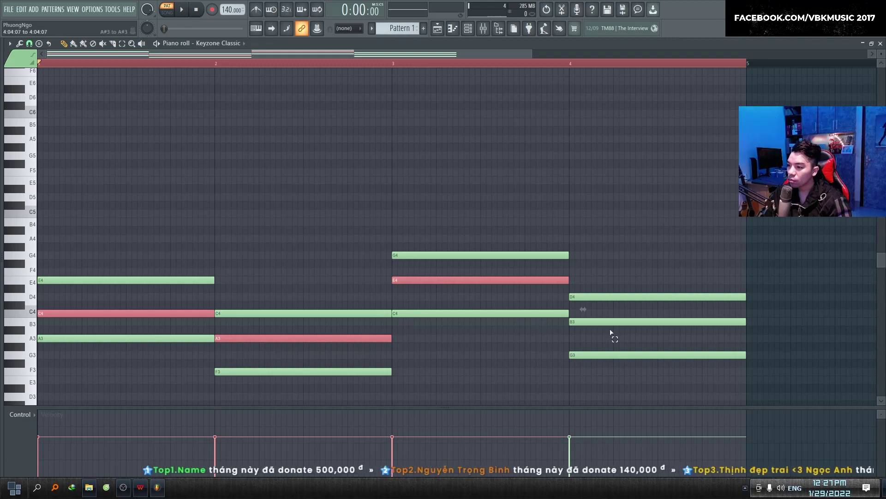
{"action": "left_click_drag", "start_coordinate": [609, 336], "coordinate": [625, 318]}
{"action": "key", "text": "ctrl+Up"}
{"action": "key", "text": "space"}
{"action": "key", "text": "ctrl+a"}
{"action": "key", "text": "ctrl+d"}
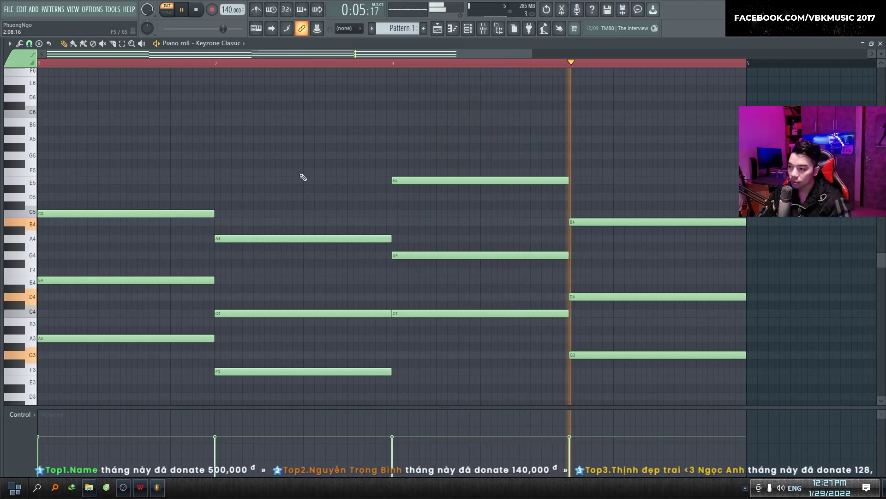
{"action": "key", "text": "space"}
Sketch a melody above the first chord with short C6, E6 and A5 notes.
{"action": "scroll", "coordinate": [283, 234], "scroll_direction": "up", "scroll_amount": 2}
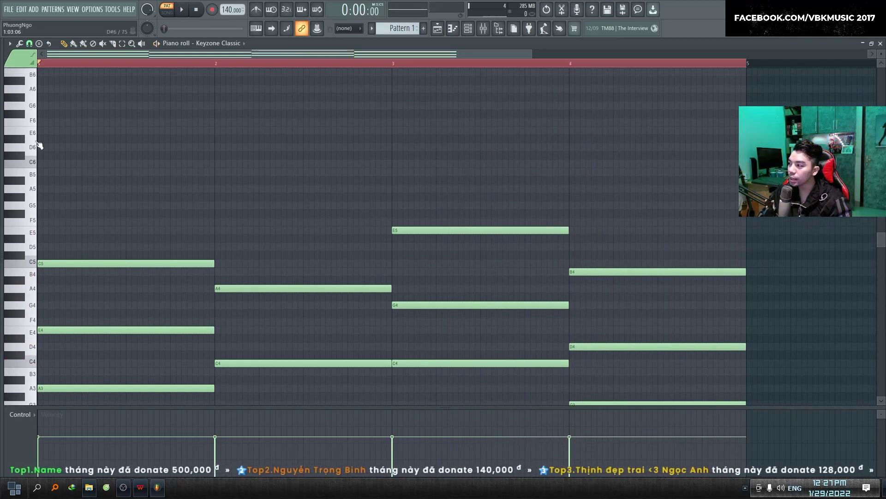
{"action": "scroll", "coordinate": [296, 257], "scroll_direction": "down", "scroll_amount": 4}
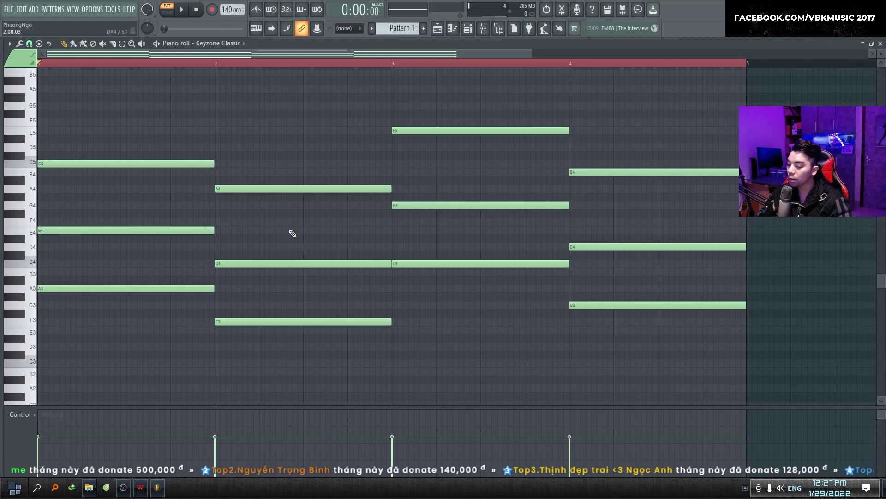
{"action": "scroll", "coordinate": [298, 238], "scroll_direction": "up", "scroll_amount": 4}
{"action": "scroll", "coordinate": [223, 275], "scroll_direction": "down", "scroll_amount": 4}
{"action": "key", "text": "ctrl+a"}
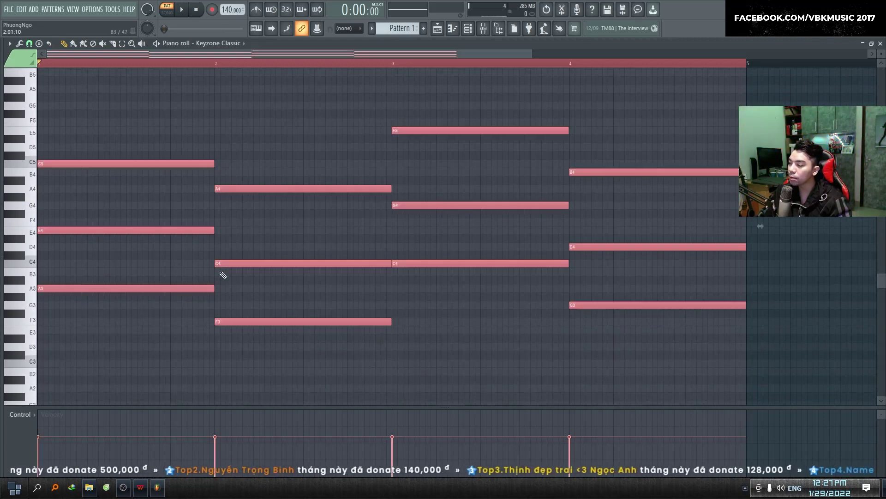
{"action": "scroll", "coordinate": [113, 257], "scroll_direction": "up", "scroll_amount": 4}
{"action": "key", "text": "ctrl+d"}
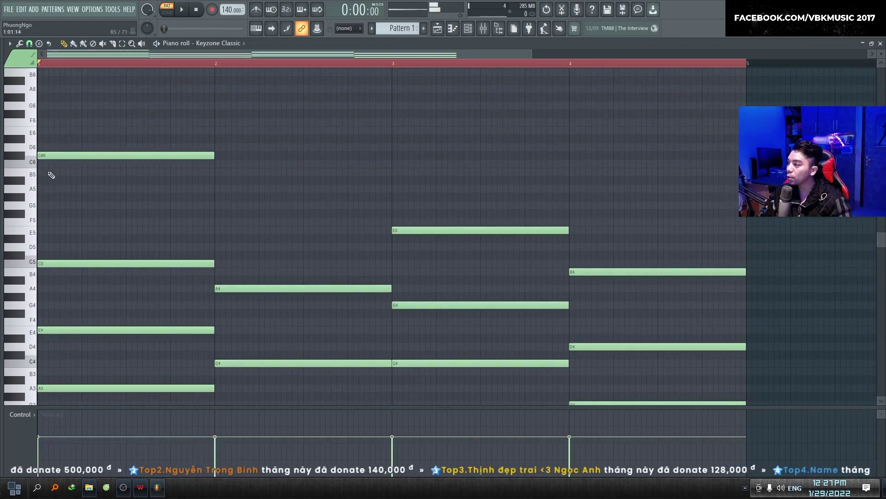
{"action": "left_click_drag", "start_coordinate": [64, 153], "coordinate": [64, 163]}
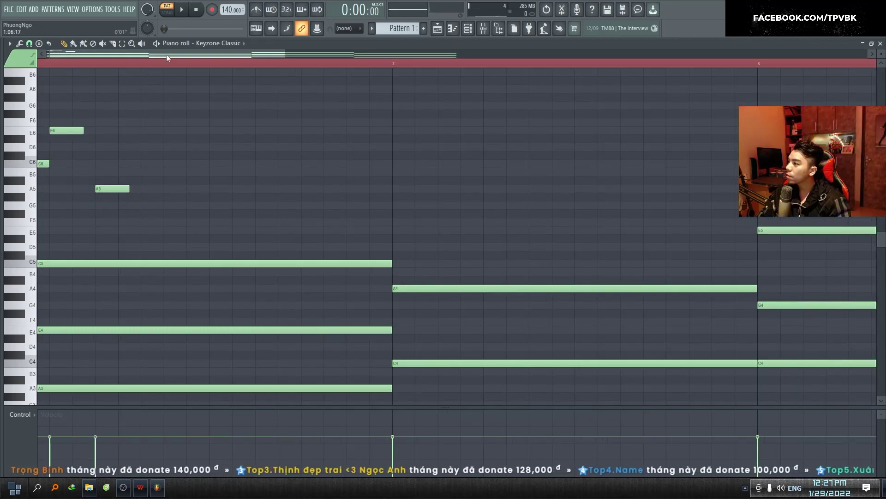
Set the piano roll's snap to Step.
{"action": "left_click_drag", "start_coordinate": [165, 55], "coordinate": [143, 56]}
{"action": "left_click", "coordinate": [38, 44]}
{"action": "left_click", "coordinate": [30, 44]}
{"action": "left_click", "coordinate": [30, 44]}
{"action": "left_click", "coordinate": [30, 44]}
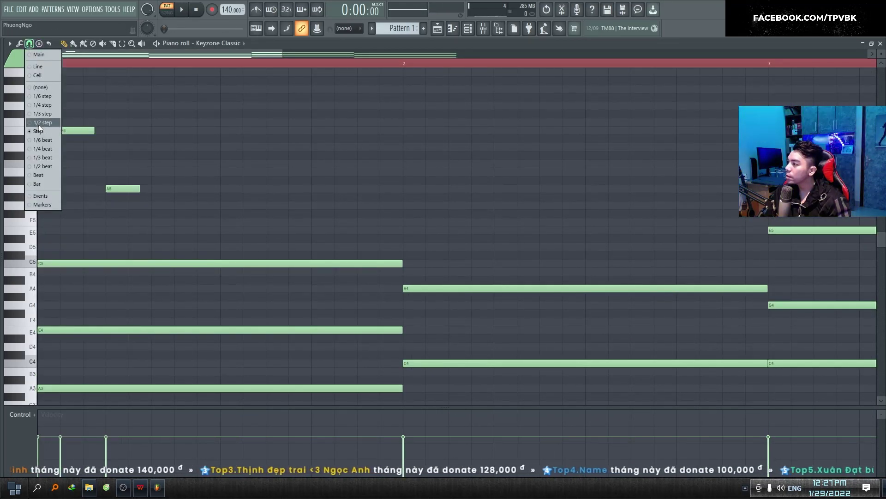
{"action": "left_click", "coordinate": [38, 131]}
Rework the melody in bar 1 into a repeating C6, E6, A5 arpeggio of two-step notes.
{"action": "left_click_drag", "start_coordinate": [74, 131], "coordinate": [97, 130]}
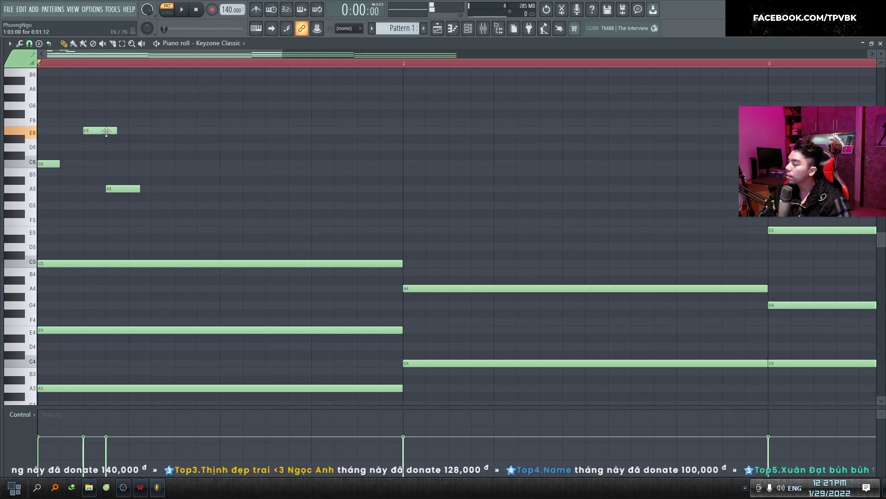
{"action": "left_click_drag", "start_coordinate": [57, 161], "coordinate": [83, 161]}
{"action": "right_click", "coordinate": [129, 188]}
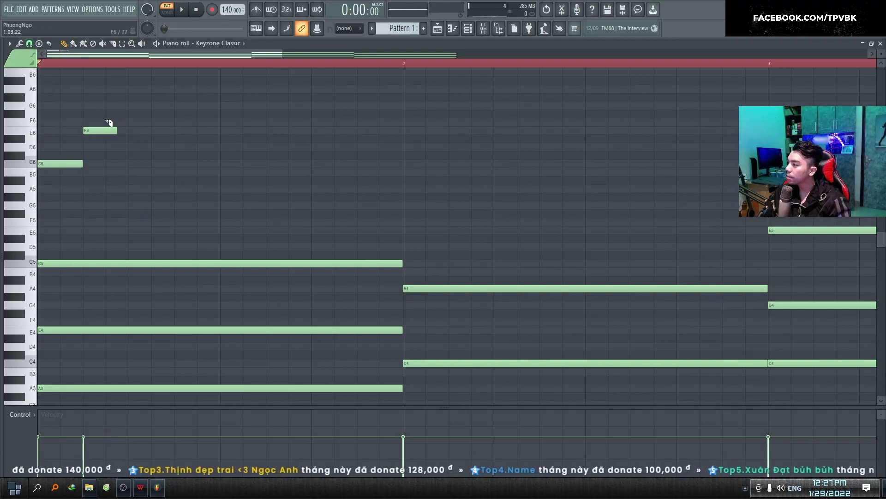
{"action": "left_click_drag", "start_coordinate": [104, 133], "coordinate": [60, 129]}
{"action": "left_click", "coordinate": [140, 154]}
{"action": "left_click", "coordinate": [221, 163]}
{"action": "left_click_drag", "start_coordinate": [60, 163], "coordinate": [200, 160]}
Duplicate the six arpeggio notes directly after themselves into bar 2 and play the result.
{"action": "left_click_drag", "start_coordinate": [316, 205], "coordinate": [65, 123]}
{"action": "left_click_drag", "start_coordinate": [74, 164], "coordinate": [344, 166]}
{"action": "key", "text": "space"}
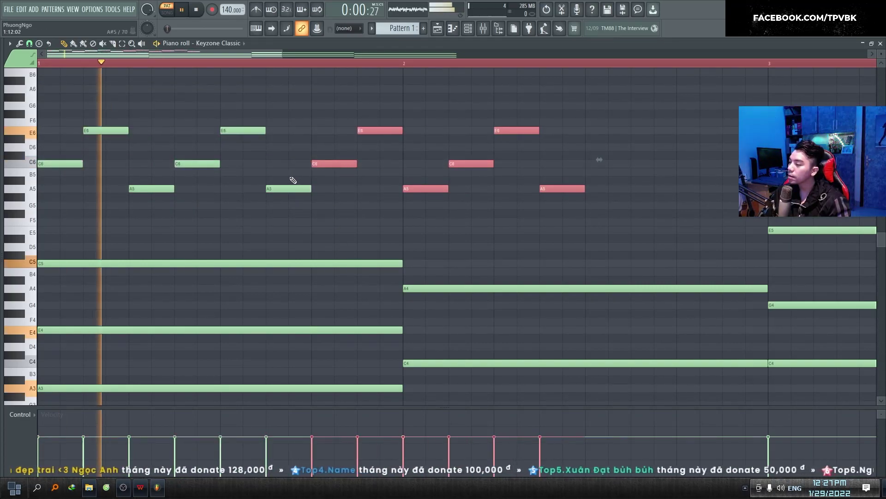
{"action": "key", "text": "ctrl+a"}
{"action": "scroll", "coordinate": [284, 181], "scroll_direction": "down", "scroll_amount": 2}
{"action": "left_click", "coordinate": [412, 155], "text": "ctrl"}
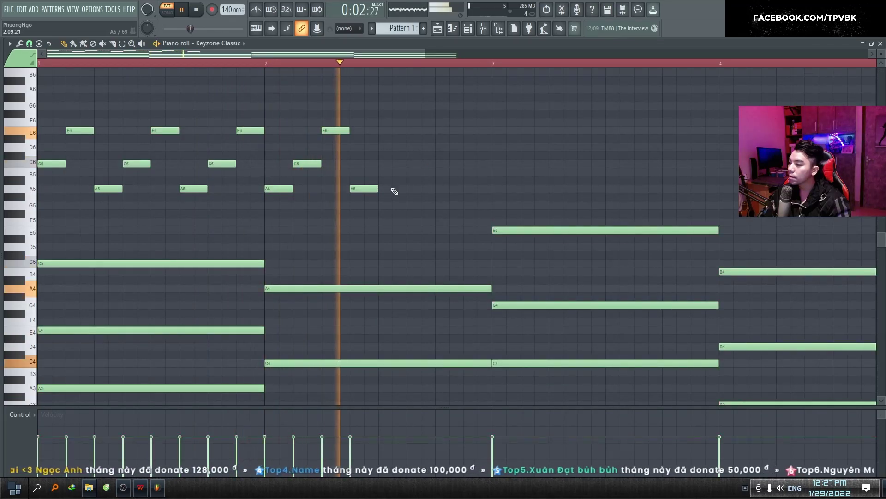
{"action": "key", "text": "space"}
Raise the E6 melody note in bar 2 to F6 and delete the A5 note following it.
{"action": "key", "text": "space"}
{"action": "left_click_drag", "start_coordinate": [340, 131], "coordinate": [339, 121]}
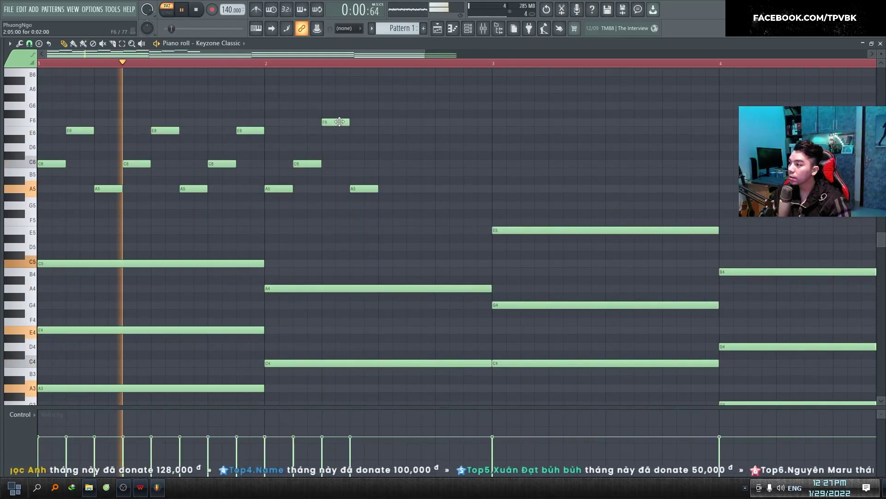
{"action": "right_click", "coordinate": [368, 189]}
Duplicate bar 2's A5, C6, F6 melody group twice in succession and play it back.
{"action": "left_click_drag", "start_coordinate": [354, 208], "coordinate": [286, 81]}
{"action": "key", "text": "space"}
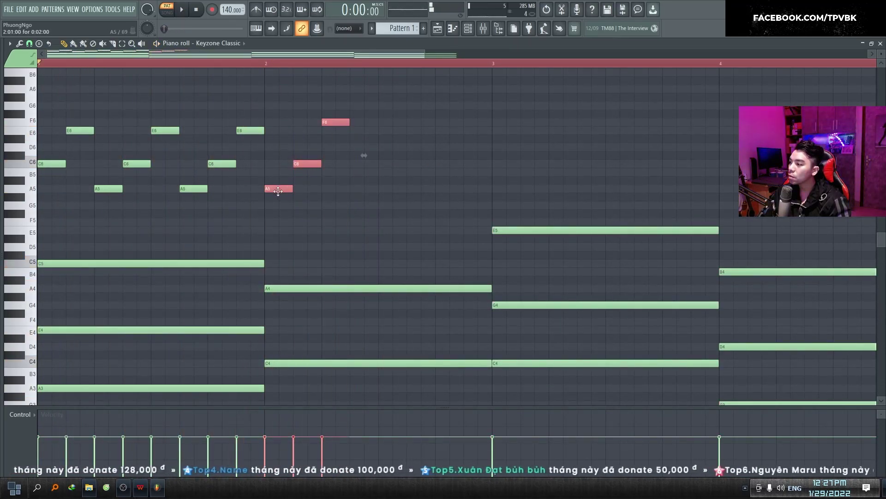
{"action": "key", "text": "ctrl+b"}
{"action": "key", "text": "space"}
{"action": "key", "text": "ctrl+b"}
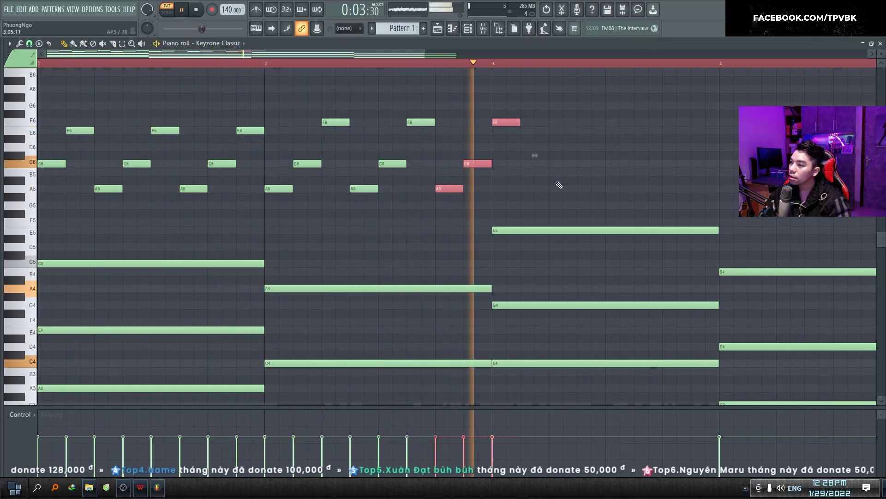
{"action": "key", "text": "space"}
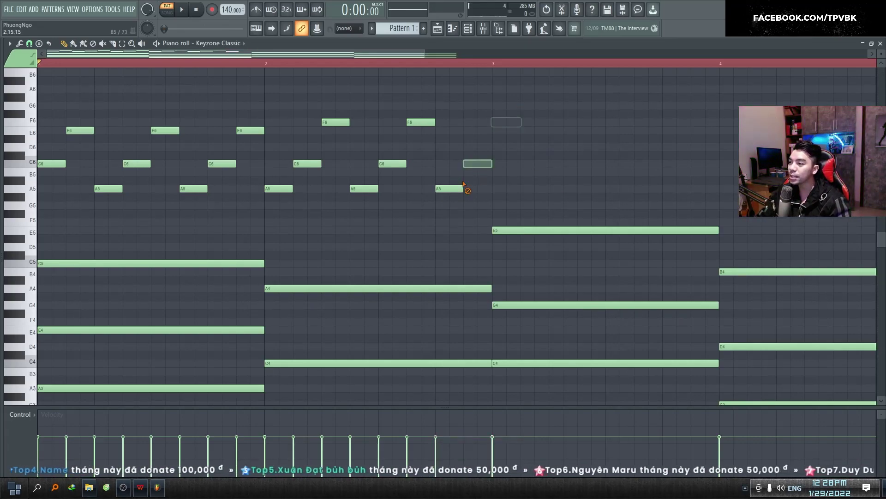
Delete all the arpeggio melody notes above the chords.
{"action": "right_click", "coordinate": [350, 148]}
{"action": "right_click", "coordinate": [277, 151]}
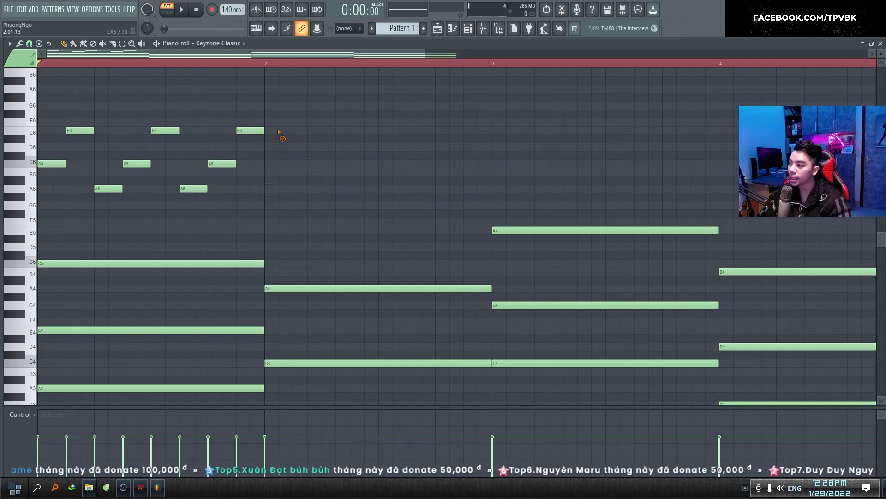
{"action": "right_click", "coordinate": [196, 133]}
{"action": "right_click", "coordinate": [66, 144]}
{"action": "right_click", "coordinate": [57, 164]}
Copy all the chord notes, paste them two octaves higher and align the copies with the start of bar 1.
{"action": "scroll", "coordinate": [212, 278], "scroll_direction": "down", "scroll_amount": 3}
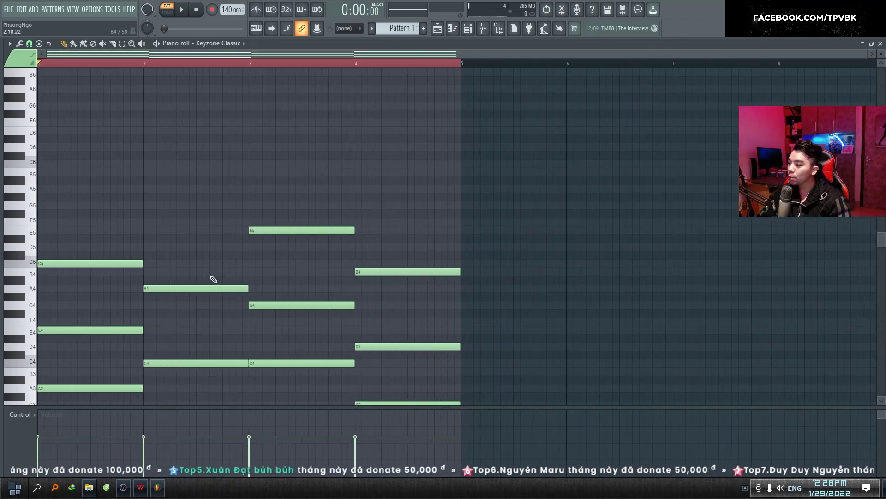
{"action": "key", "text": "ctrl+a"}
{"action": "key", "text": "ctrl+c"}
{"action": "key", "text": "ctrl+v"}
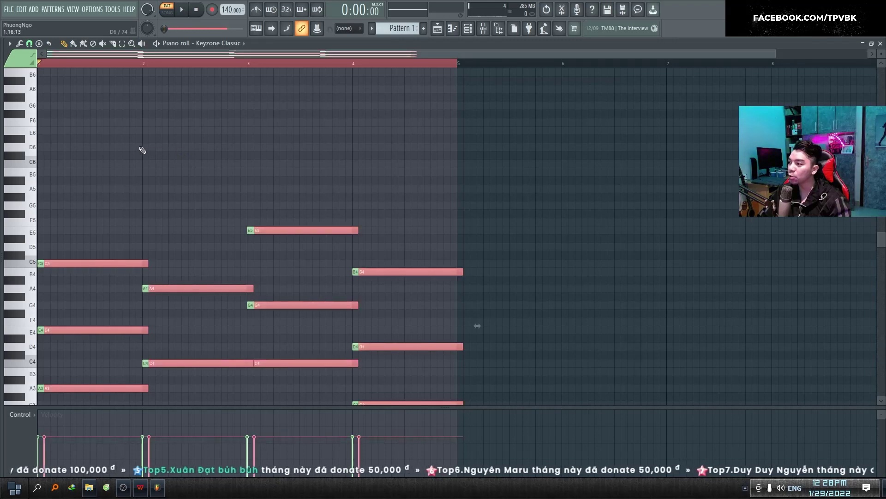
{"action": "scroll", "coordinate": [141, 148], "scroll_direction": "up", "scroll_amount": 1}
{"action": "key", "text": "ctrl+Up"}
{"action": "key", "text": "ctrl+Up"}
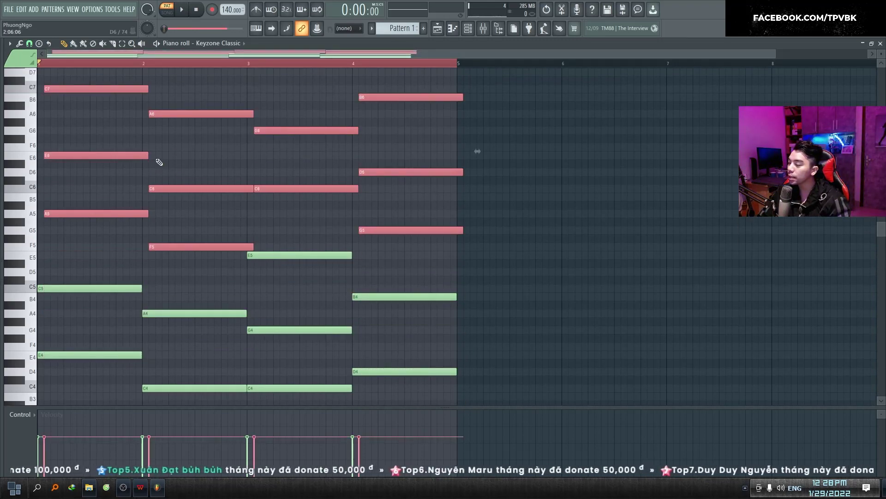
{"action": "left_click_drag", "start_coordinate": [132, 159], "coordinate": [69, 155]}
{"action": "scroll", "coordinate": [69, 154], "scroll_direction": "up", "scroll_amount": 3}
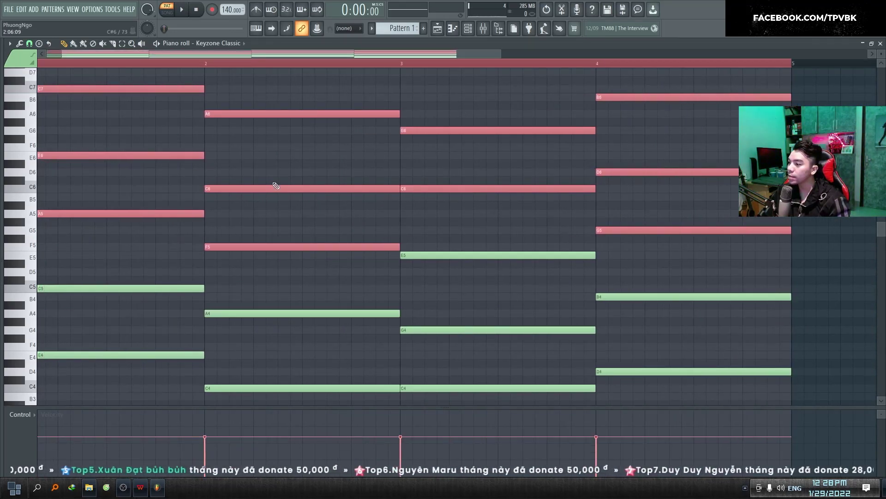
{"action": "left_click", "coordinate": [332, 229]}
{"action": "left_click", "coordinate": [121, 89], "text": "ctrl"}
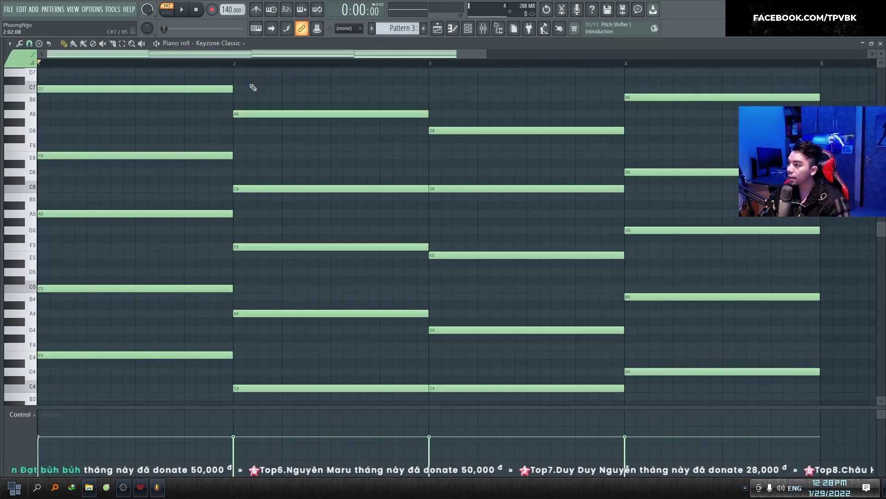
Lower the highest copied notes, C7, A6, G6 and B6, by one octave.
{"action": "left_click_drag", "start_coordinate": [145, 109], "coordinate": [181, 81]}
{"action": "left_click", "coordinate": [351, 114], "text": "ctrl"}
{"action": "left_click", "coordinate": [601, 130], "text": "ctrl"}
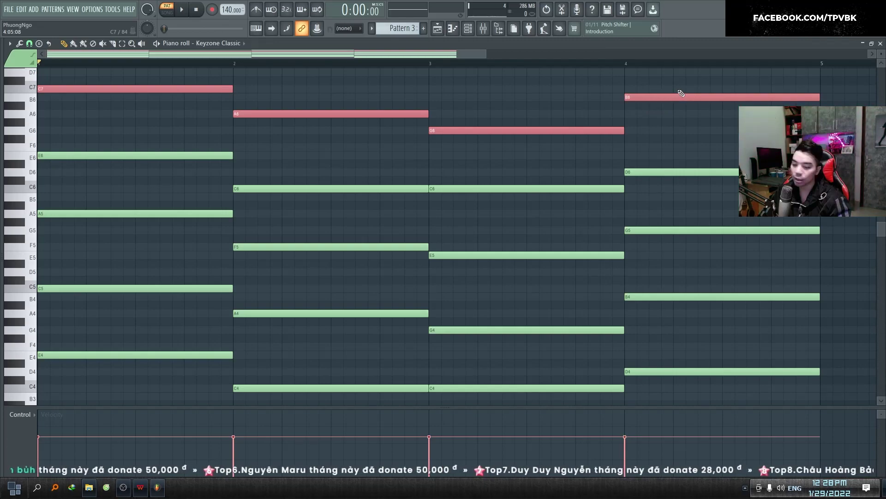
{"action": "key", "text": "ctrl+Down"}
Lower the E7 note in bar 3 by one octave to bring it in line with the other upper chords.
{"action": "left_click_drag", "start_coordinate": [829, 268], "coordinate": [98, 101]}
{"action": "scroll", "coordinate": [364, 263], "scroll_direction": "down", "scroll_amount": 3}
{"action": "scroll", "coordinate": [455, 356], "scroll_direction": "down", "scroll_amount": 1}
{"action": "scroll", "coordinate": [456, 357], "scroll_direction": "up", "scroll_amount": 1}
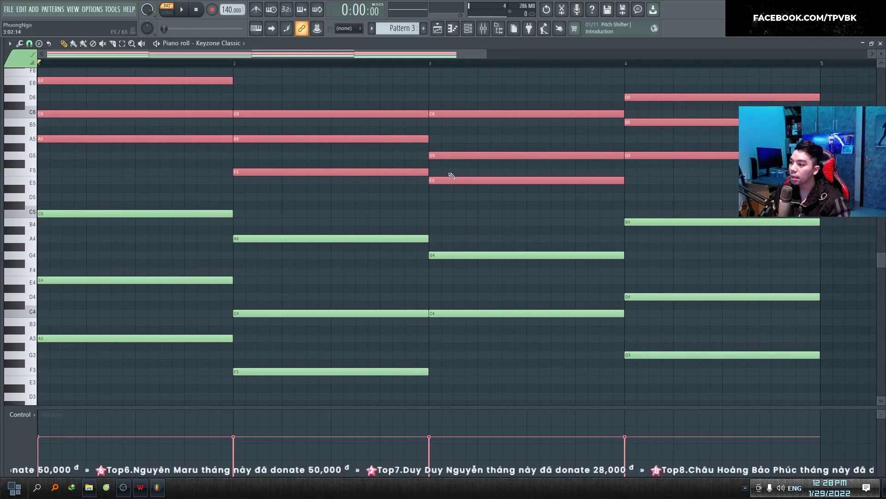
{"action": "scroll", "coordinate": [485, 232], "scroll_direction": "up", "scroll_amount": 5}
{"action": "left_click", "coordinate": [491, 206], "text": "ctrl"}
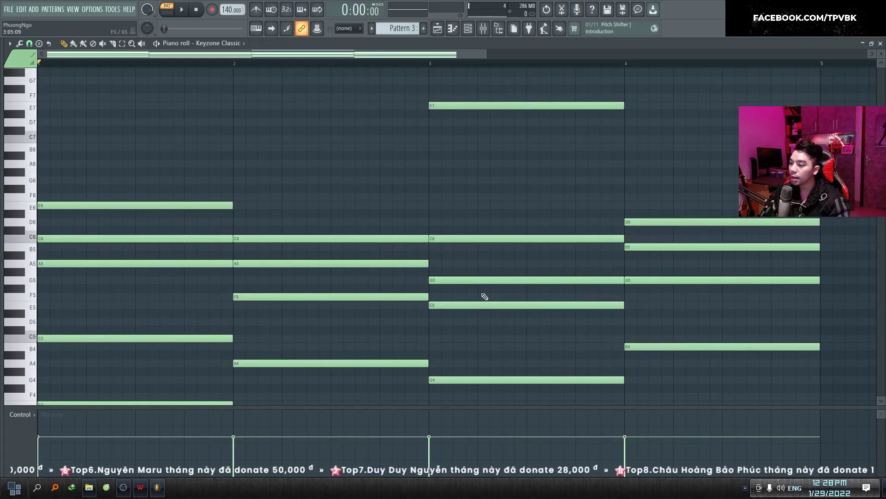
{"action": "left_click_drag", "start_coordinate": [460, 129], "coordinate": [483, 82]}
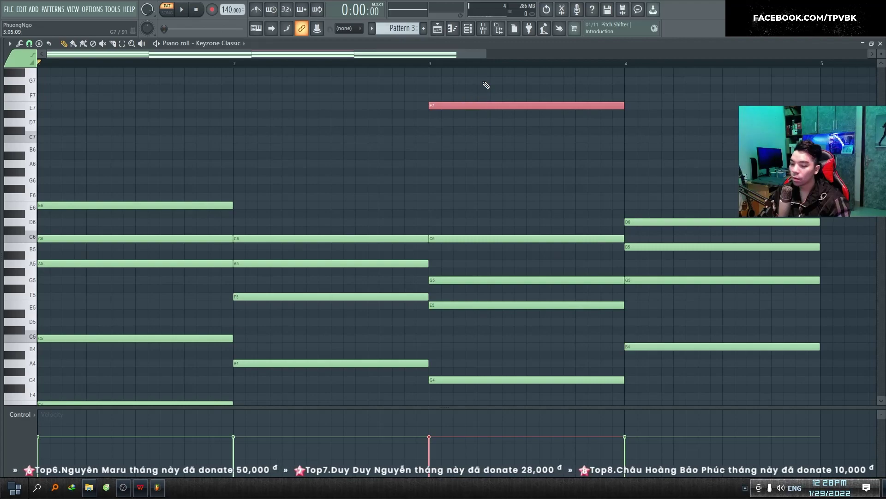
{"action": "key", "text": "ctrl+Down"}
Select the upper chord copies in all four bars, run the arpeggiator on them and play the default arpeggio.
{"action": "left_click_drag", "start_coordinate": [773, 298], "coordinate": [43, 176]}
{"action": "scroll", "coordinate": [483, 225], "scroll_direction": "down", "scroll_amount": 4}
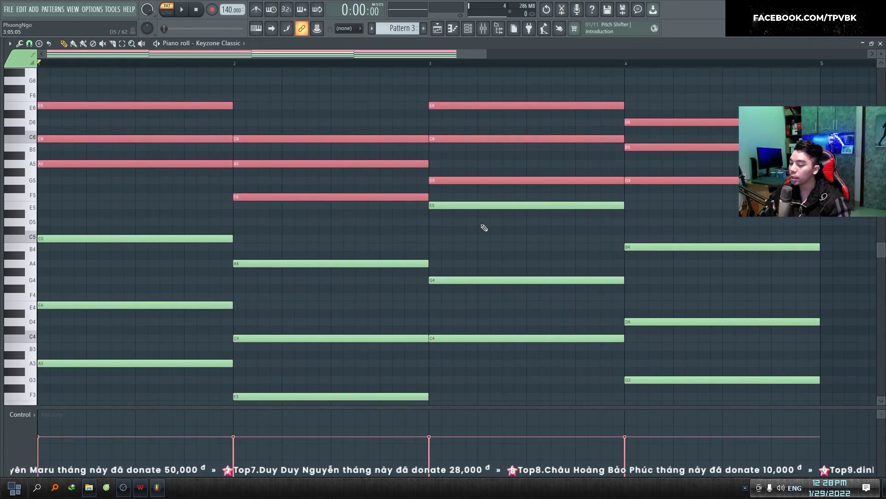
{"action": "key", "text": "alt+a"}
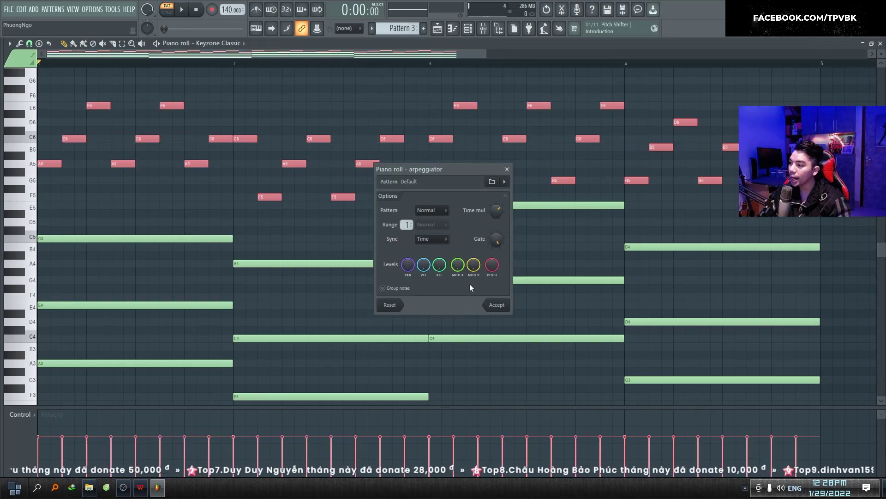
{"action": "key", "text": "space"}
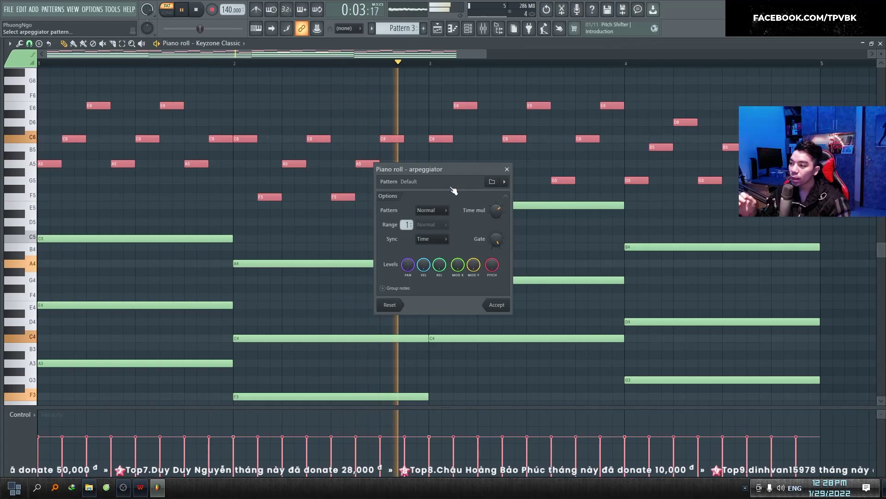
{"action": "left_click_drag", "start_coordinate": [409, 265], "coordinate": [424, 249]}
{"action": "left_click", "coordinate": [424, 265]}
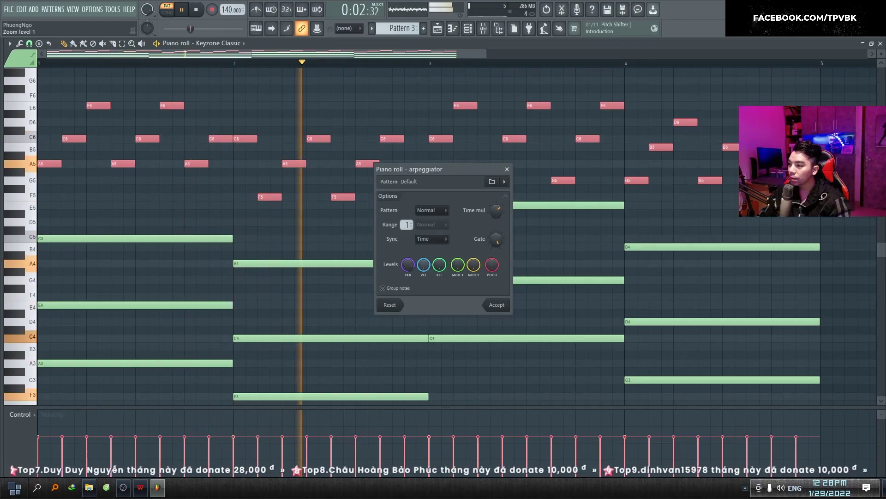
Audition the arpeggio with a lower time multiplier and shorter gate, and restore both to their longer settings.
{"action": "left_click_drag", "start_coordinate": [497, 210], "coordinate": [496, 222]}
{"action": "key", "text": "space"}
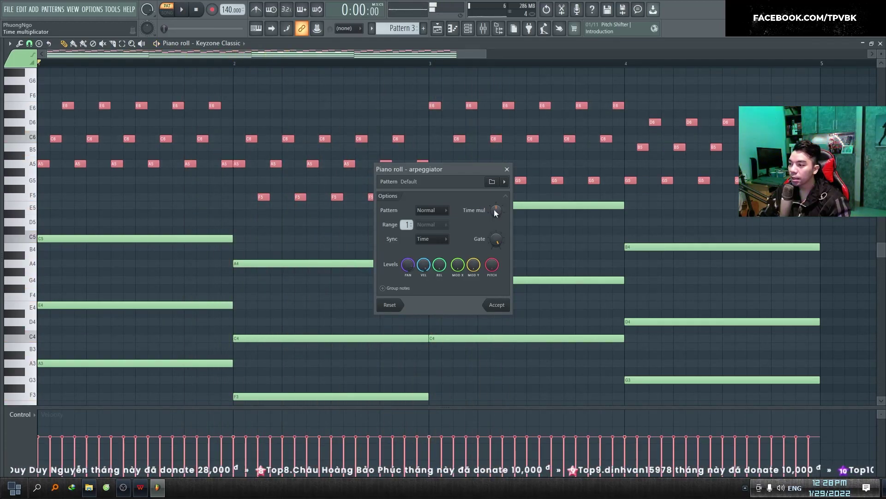
{"action": "key", "text": "space"}
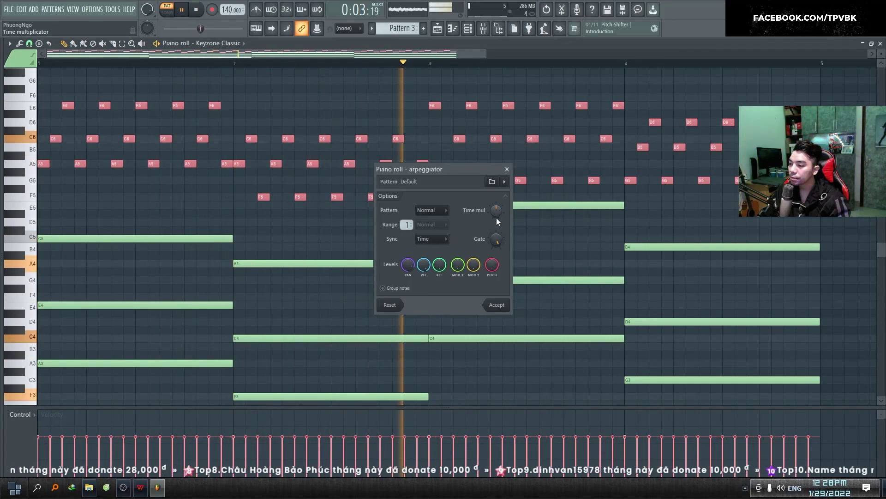
{"action": "key", "text": "space"}
{"action": "key", "text": "space"}
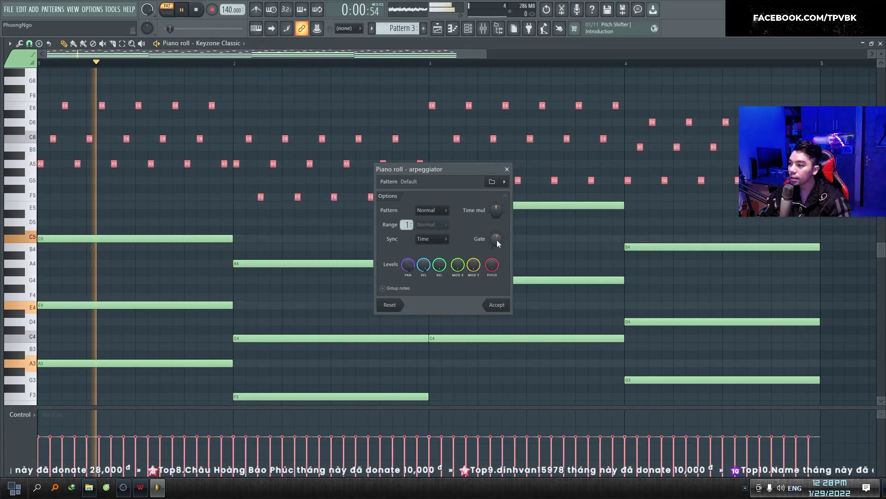
{"action": "left_click_drag", "start_coordinate": [495, 211], "coordinate": [496, 202]}
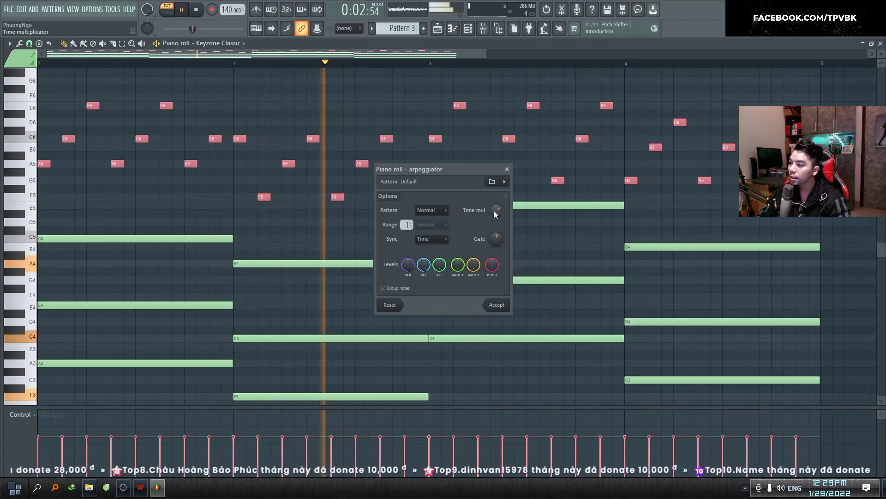
{"action": "key", "text": "space"}
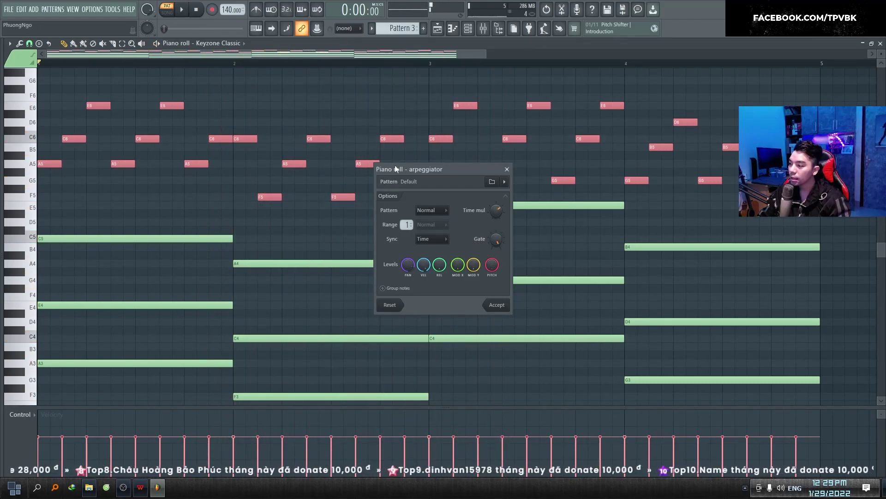
Audition the arpeggio with its pattern mode set to Flip and to Alternate.
{"action": "left_click", "coordinate": [427, 228]}
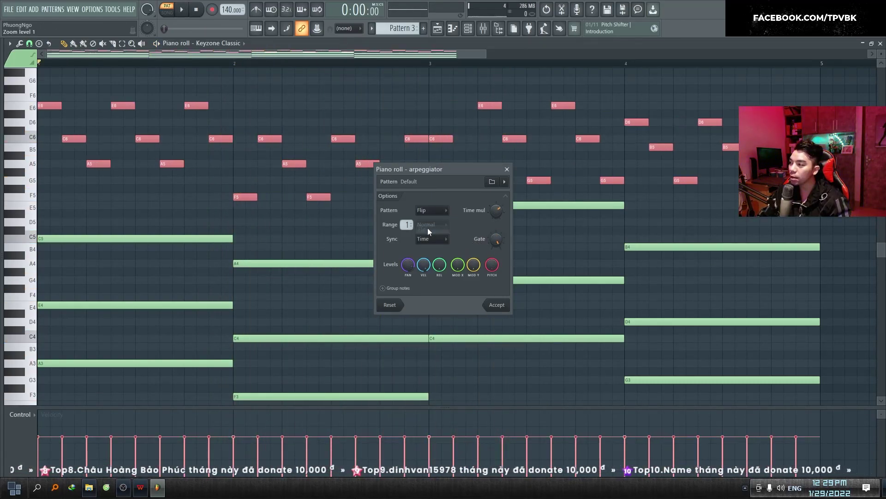
{"action": "key", "text": "space"}
{"action": "key", "text": "space"}
{"action": "left_click", "coordinate": [428, 213]}
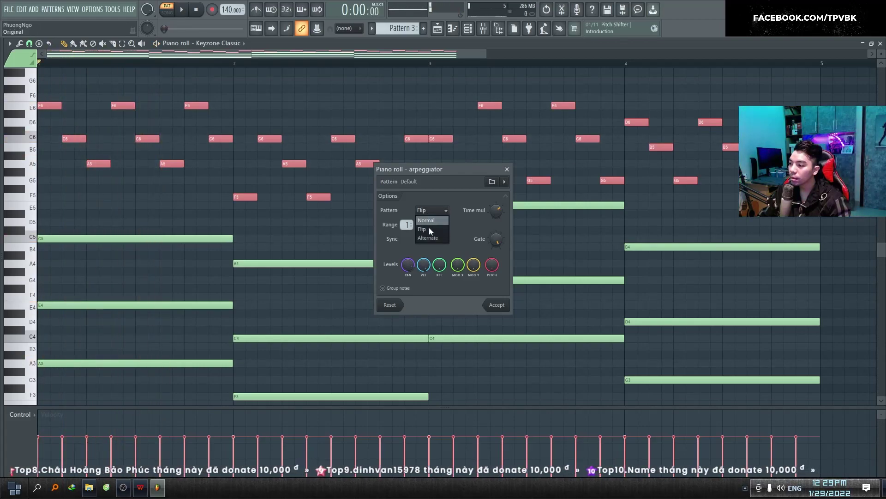
{"action": "left_click", "coordinate": [433, 239]}
{"action": "key", "text": "space"}
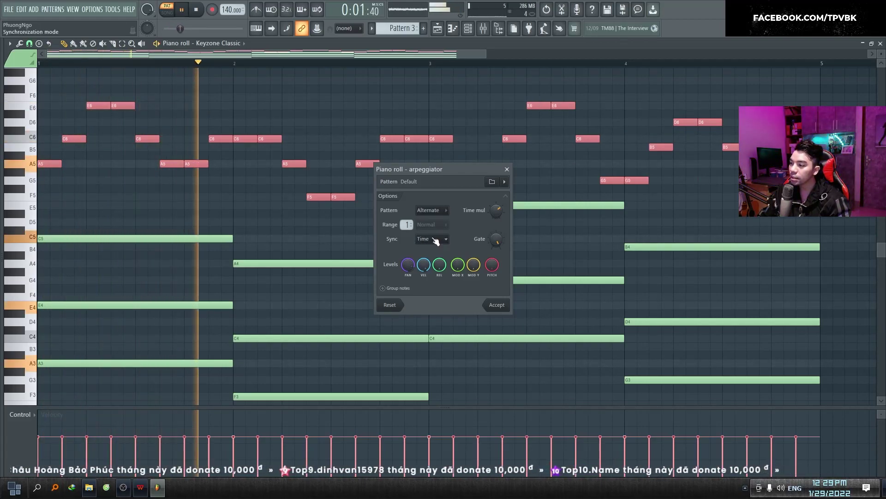
{"action": "key", "text": "space"}
Set the arpeggiator range to 2 and compare the Alternate and Flip patterns during playback, ending on Alternate.
{"action": "scroll", "coordinate": [409, 225], "scroll_direction": "up", "scroll_amount": 1}
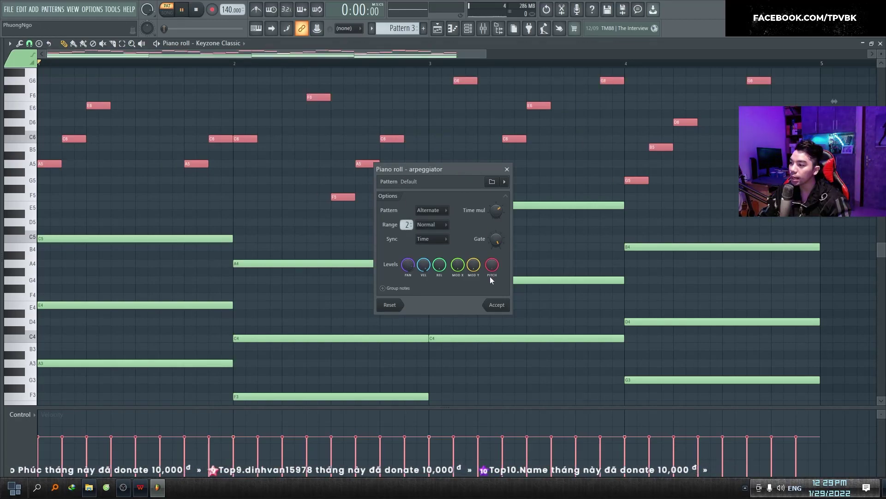
{"action": "key", "text": "space"}
{"action": "left_click", "coordinate": [432, 210]}
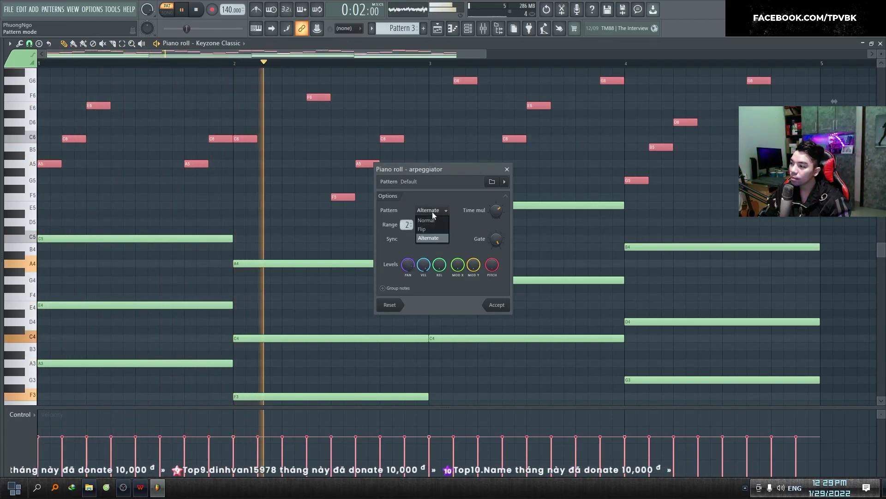
{"action": "left_click", "coordinate": [432, 228]}
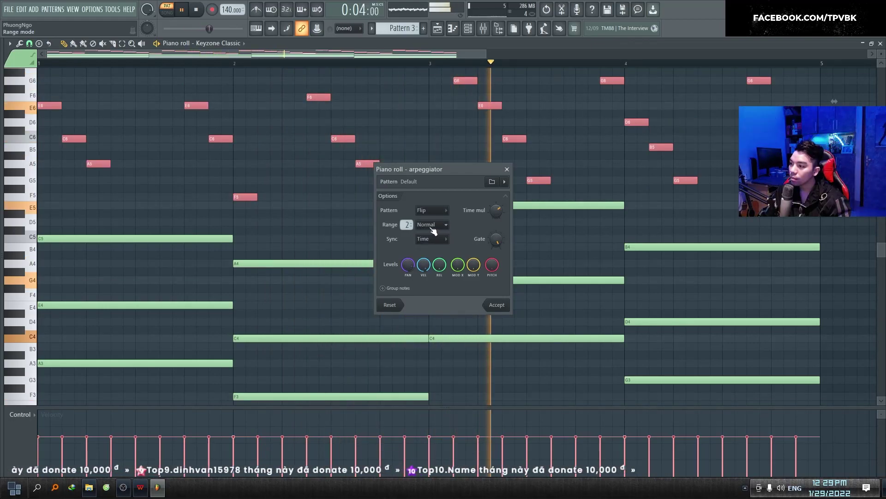
{"action": "left_click", "coordinate": [432, 210]}
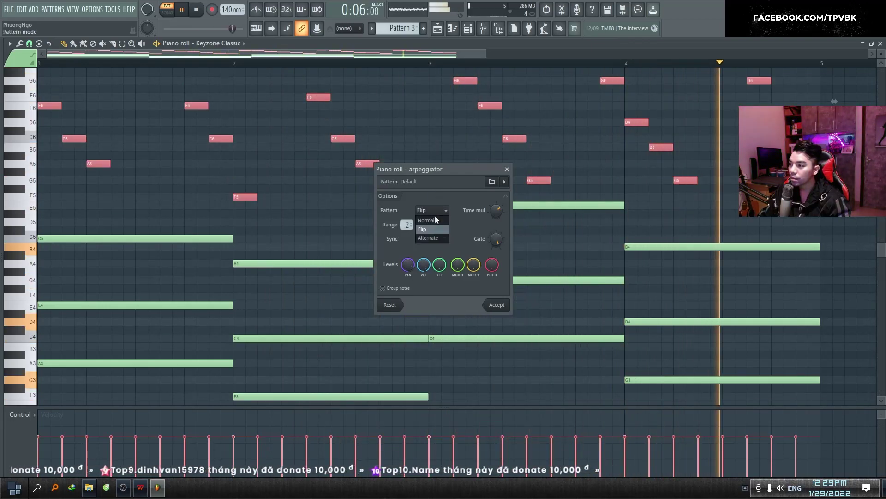
{"action": "left_click", "coordinate": [436, 237]}
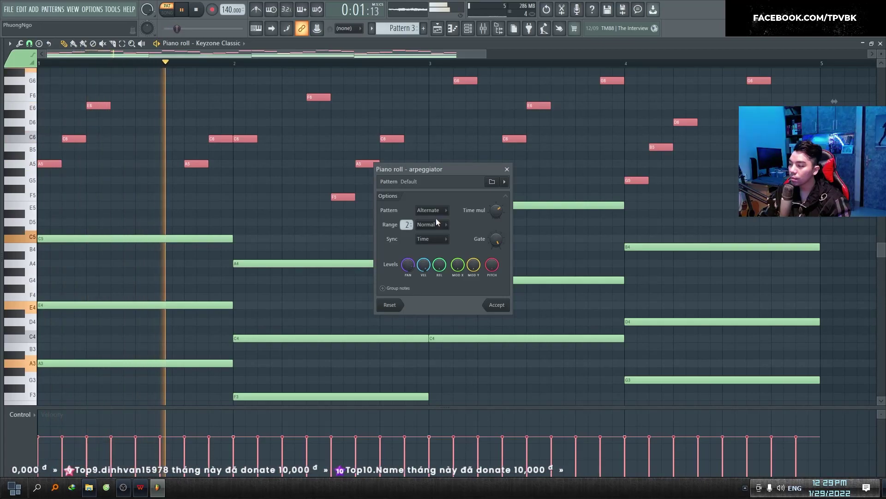
Set the arpeggiator's range mode to Alternate, keeping Time sync, and listen to the pattern.
{"action": "left_click", "coordinate": [432, 224]}
{"action": "left_click", "coordinate": [438, 252]}
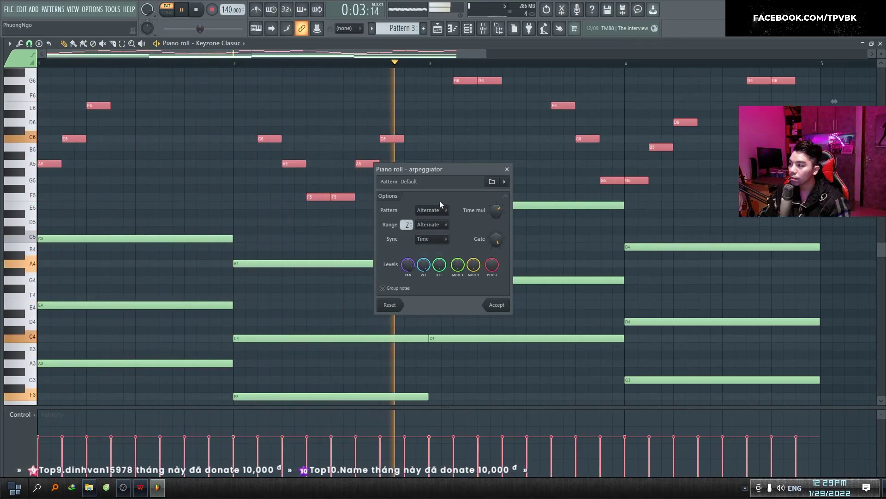
{"action": "left_click", "coordinate": [436, 238]}
{"action": "left_click", "coordinate": [437, 239]}
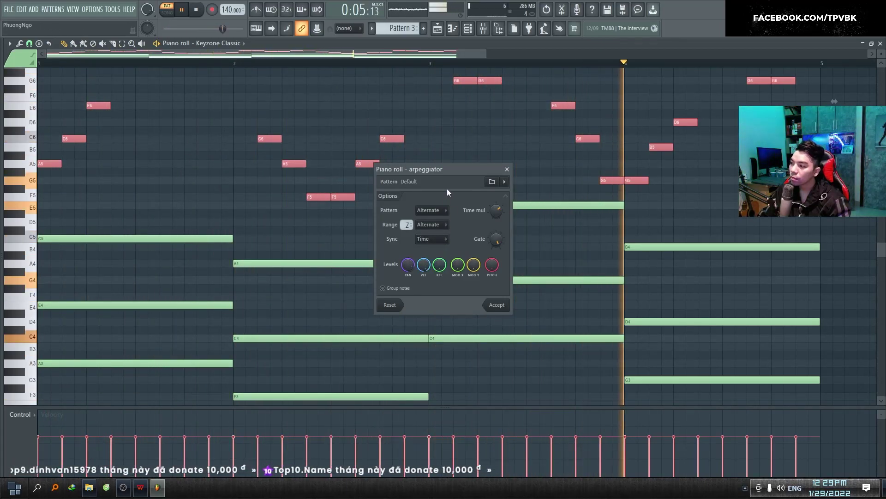
{"action": "key", "text": "space"}
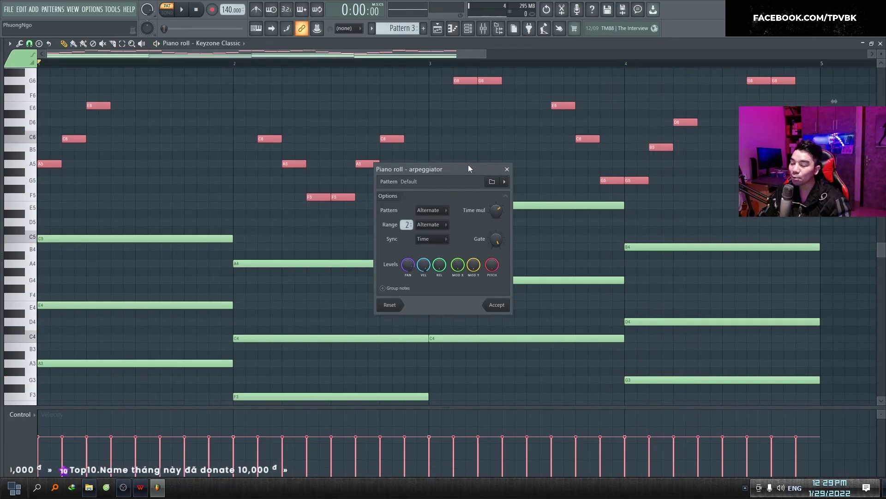
Audition the three-note arpeggiator presets 1 1 3 2 and 1 2 3 (filter).
{"action": "left_click", "coordinate": [504, 181]}
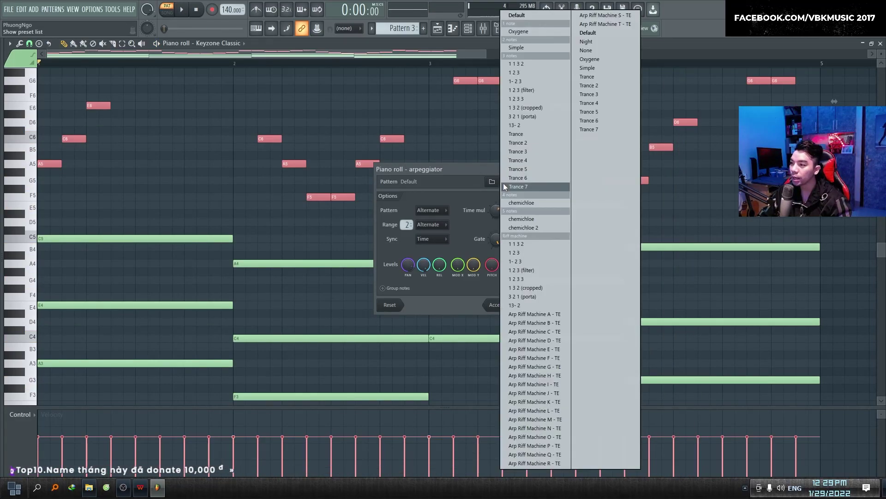
{"action": "left_click", "coordinate": [524, 62]}
{"action": "key", "text": "space"}
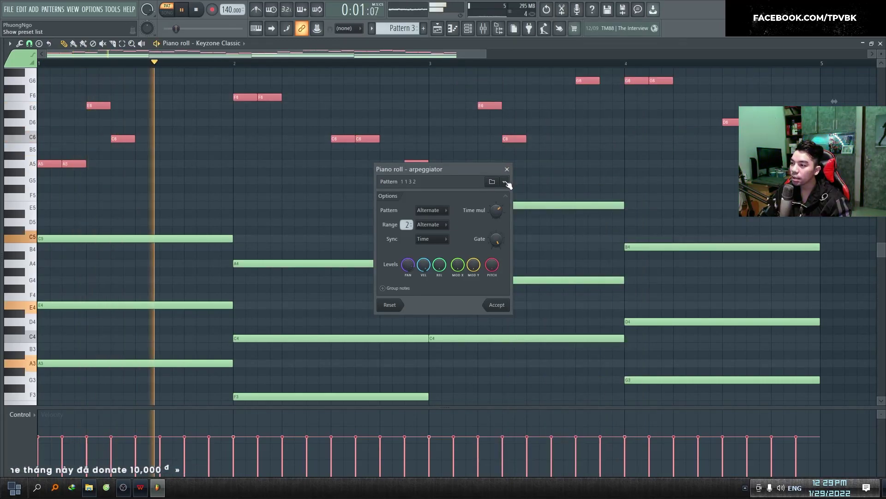
{"action": "left_click", "coordinate": [504, 182]}
{"action": "left_click", "coordinate": [521, 90]}
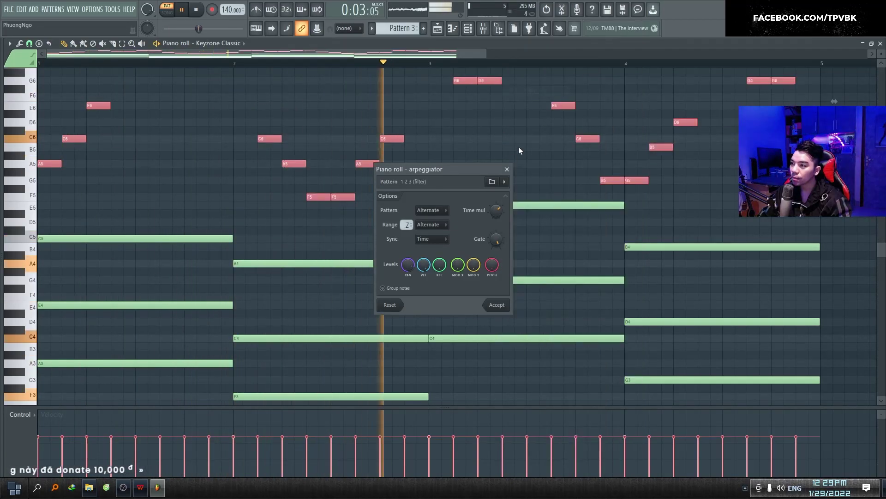
Try the chemichloe 2 and Riff machine 1 1 3 2 arpeggiator presets, and discard the arpeggiation.
{"action": "left_click", "coordinate": [505, 181]}
{"action": "left_click", "coordinate": [528, 226]}
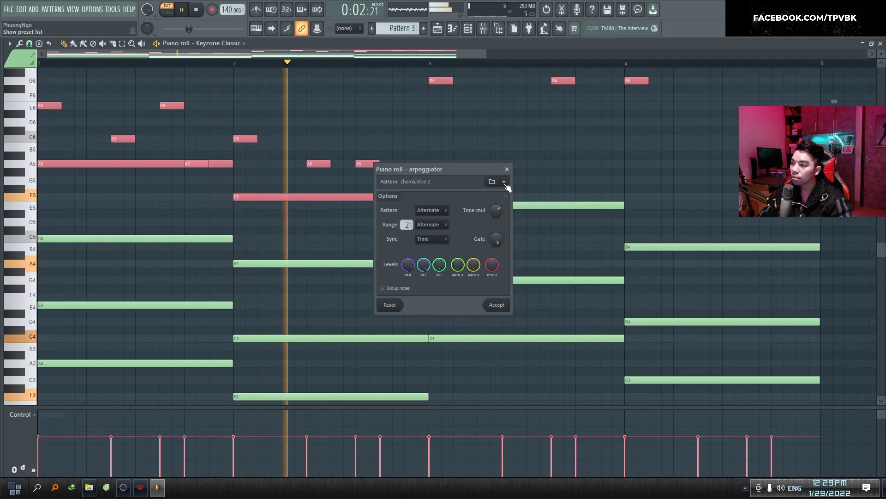
{"action": "left_click", "coordinate": [505, 183]}
{"action": "left_click", "coordinate": [515, 241]}
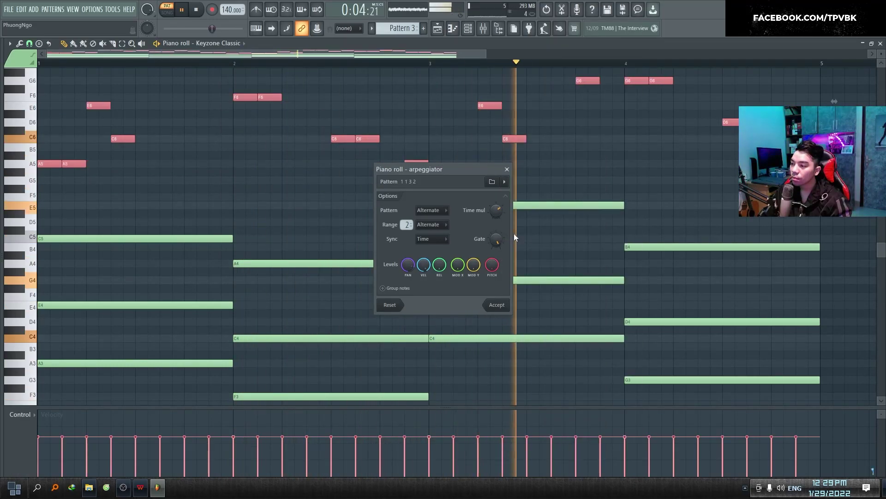
{"action": "left_click", "coordinate": [508, 170]}
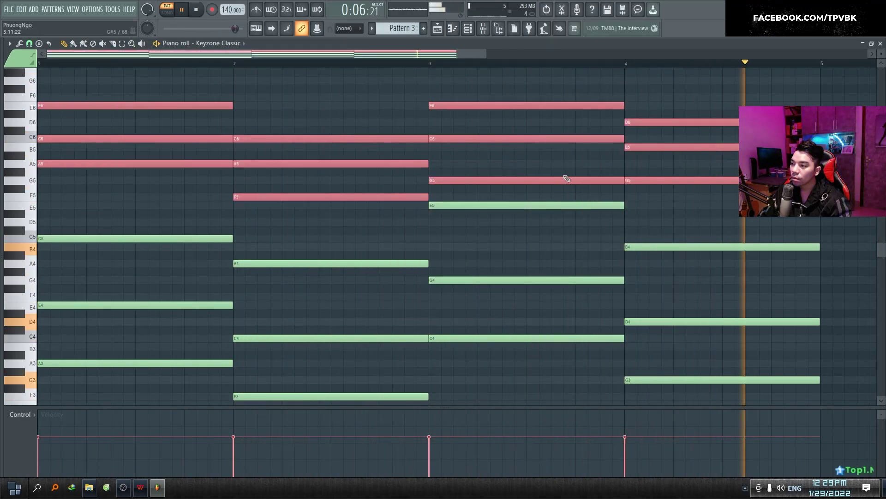
{"action": "key", "text": "space"}
Delete all the copied upper notes, leaving only the original three-note chords in the four bars.
{"action": "mouse_move", "coordinate": [672, 96]}
{"action": "left_mouse_down"}
{"action": "mouse_move", "coordinate": [528, 170]}
{"action": "mouse_move", "coordinate": [172, 103]}
{"action": "mouse_move", "coordinate": [163, 173]}
{"action": "left_mouse_up"}
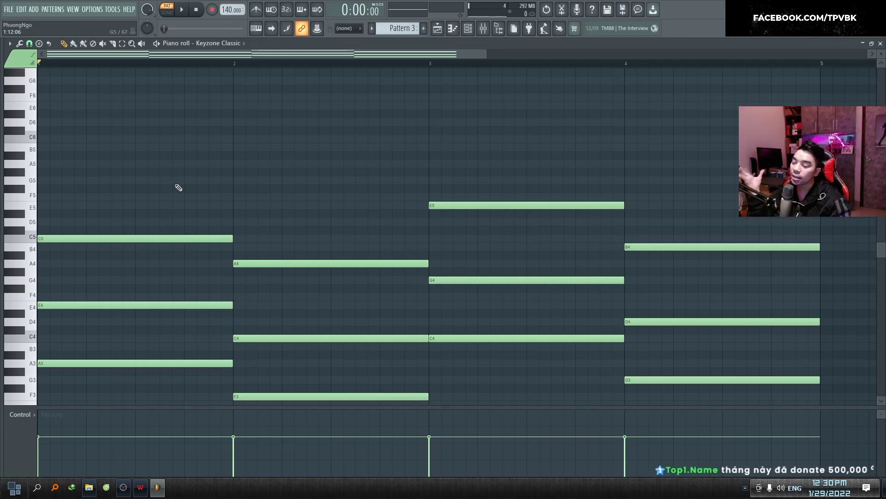
{"action": "scroll", "coordinate": [178, 187], "scroll_direction": "up", "scroll_amount": 1}
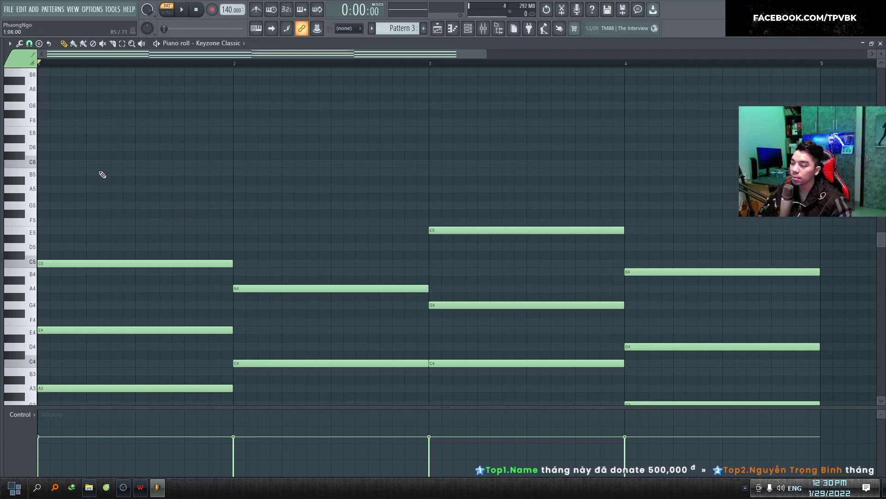
{"action": "scroll", "coordinate": [111, 198], "scroll_direction": "down", "scroll_amount": 3}
{"action": "scroll", "coordinate": [108, 210], "scroll_direction": "up", "scroll_amount": 2}
{"action": "scroll", "coordinate": [107, 210], "scroll_direction": "up", "scroll_amount": 2}
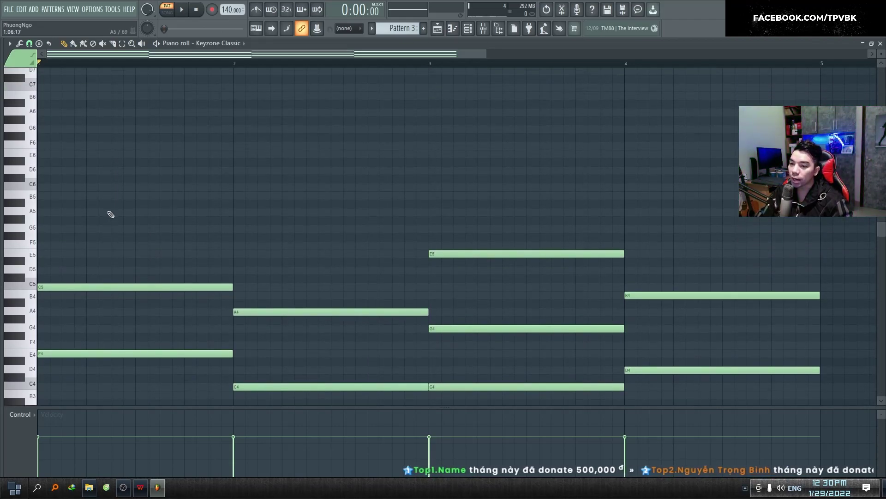
{"action": "scroll", "coordinate": [106, 212], "scroll_direction": "down", "scroll_amount": 3}
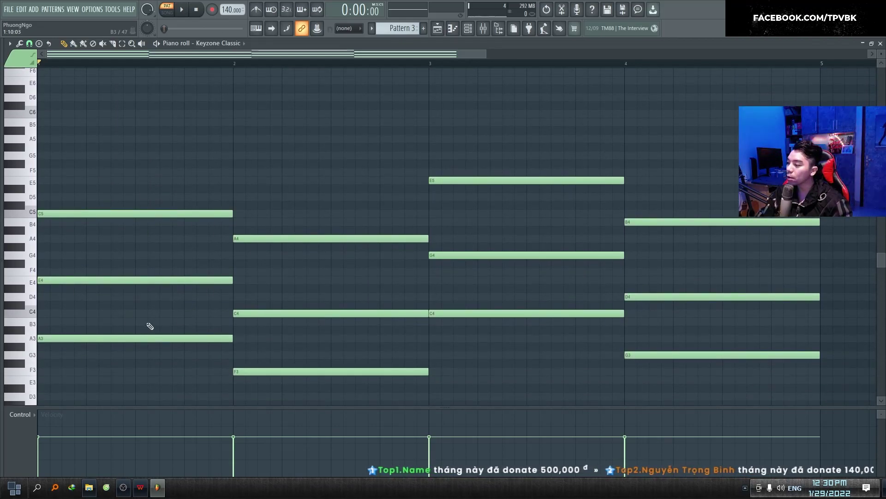
Clone the Keyzone Classic channel in the channel rack.
{"action": "scroll", "coordinate": [115, 205], "scroll_direction": "up", "scroll_amount": 1}
{"action": "left_click", "coordinate": [224, 43]}
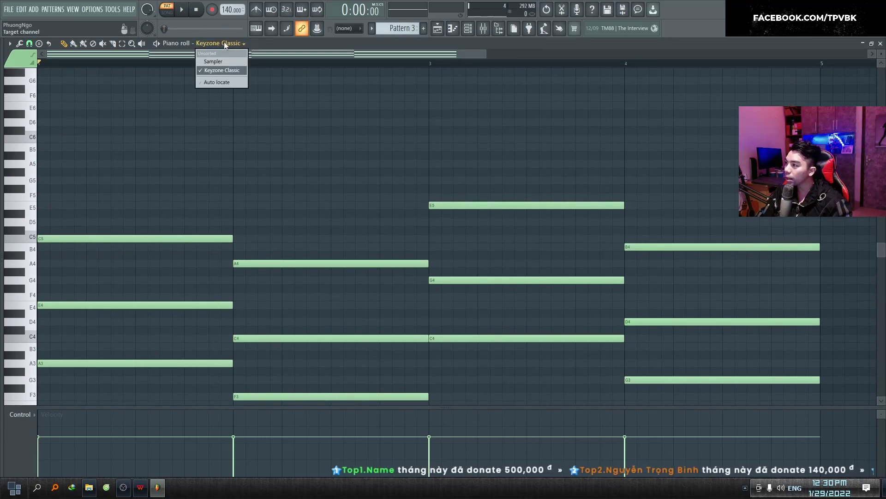
{"action": "left_click", "coordinate": [224, 61]}
{"action": "key", "text": "F6"}
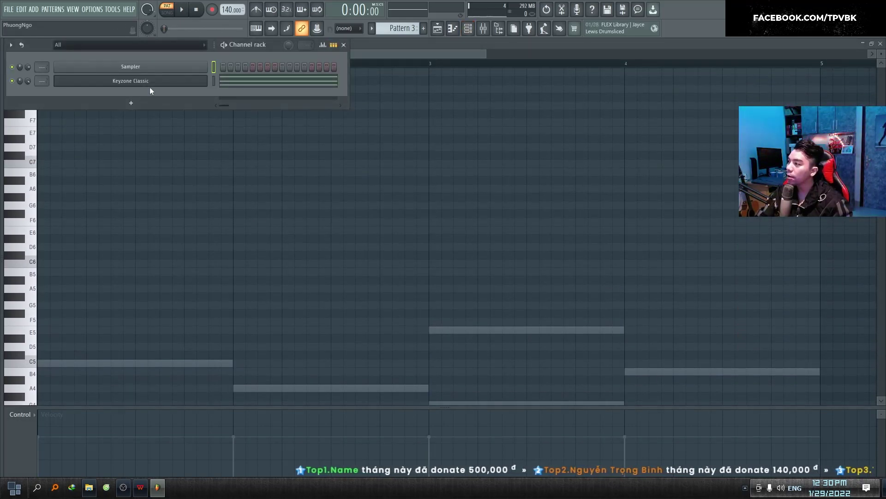
{"action": "left_click", "coordinate": [134, 66]}
{"action": "left_click", "coordinate": [263, 88]}
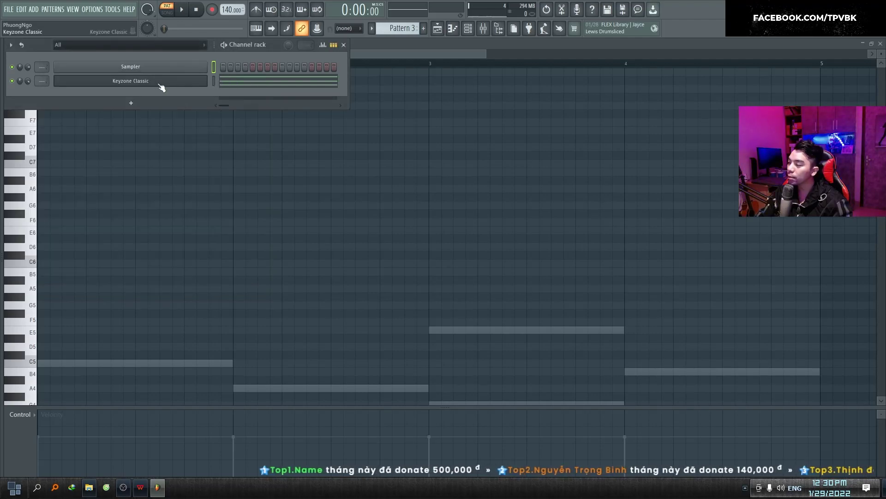
{"action": "right_click", "coordinate": [170, 82]}
{"action": "left_click", "coordinate": [223, 160]}
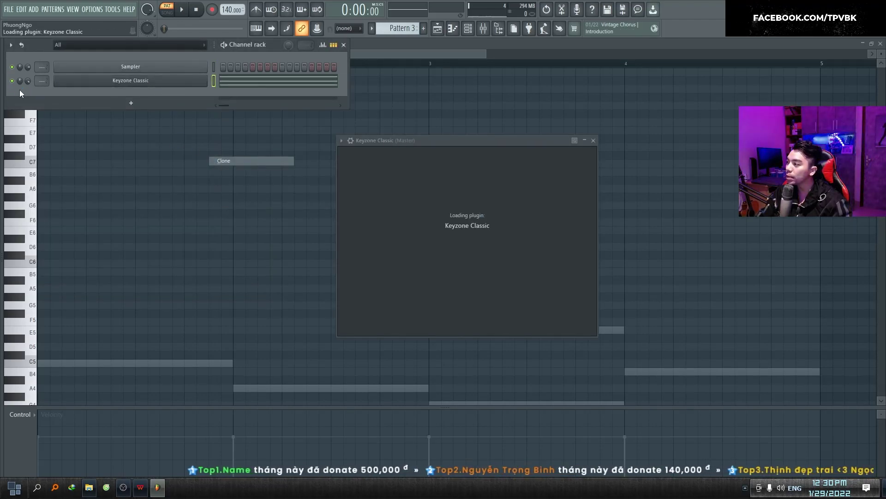
Open the piano roll of the cloned channel, Keyzone Classic #2.
{"action": "right_click", "coordinate": [206, 94]}
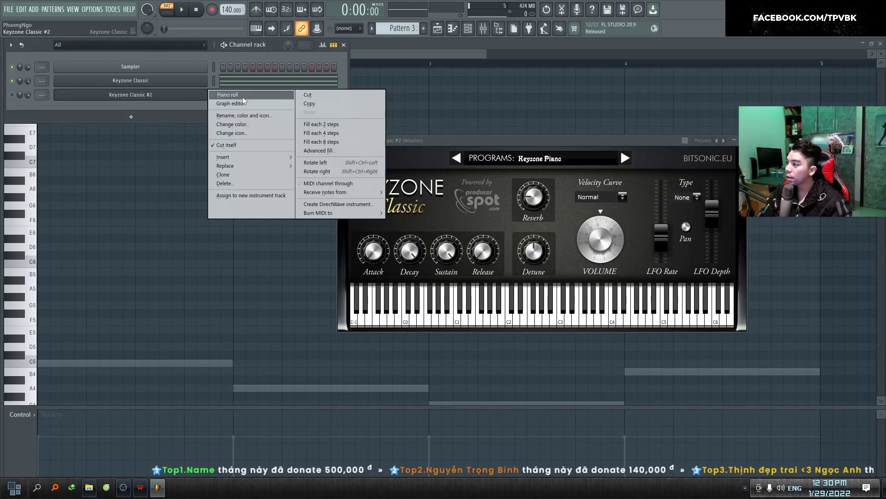
{"action": "left_click", "coordinate": [243, 96]}
{"action": "scroll", "coordinate": [259, 299], "scroll_direction": "down", "scroll_amount": 2}
{"action": "scroll", "coordinate": [256, 296], "scroll_direction": "up", "scroll_amount": 2}
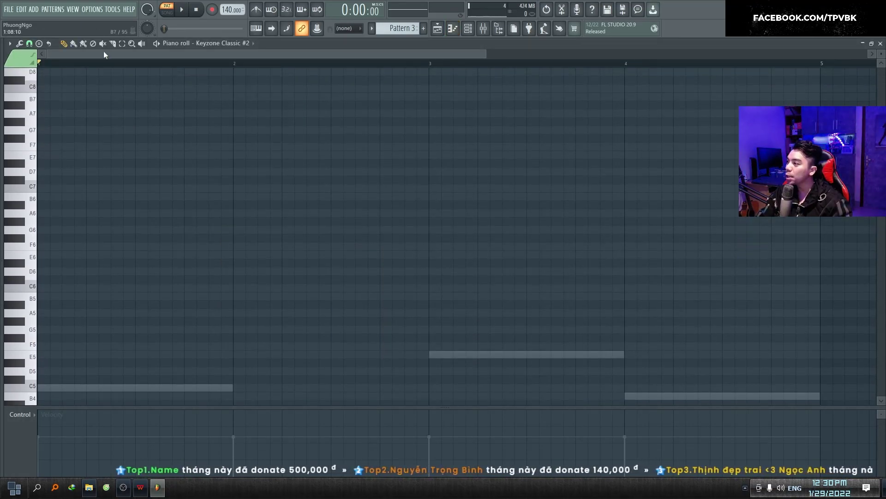
Stamp a Minor Natural (Aeolian) scale rooted on A5 and stretch its notes across all four bars.
{"action": "left_click", "coordinate": [39, 43]}
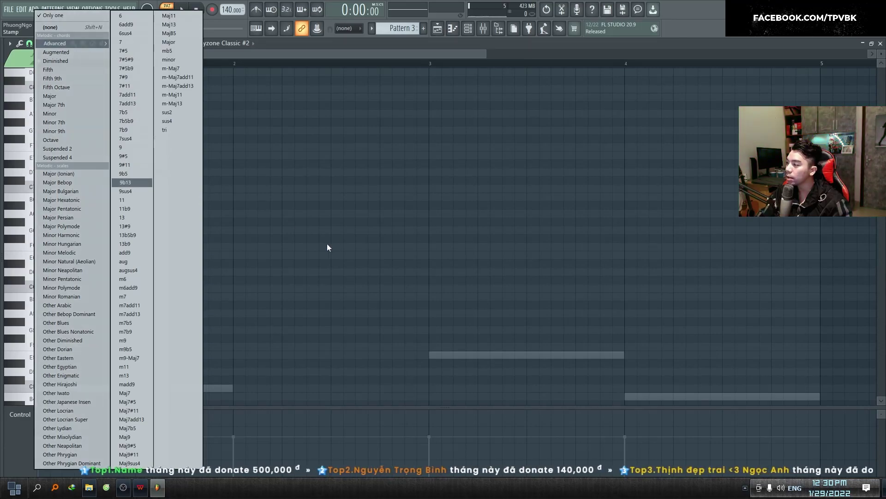
{"action": "left_click", "coordinate": [80, 262]}
{"action": "scroll", "coordinate": [182, 279], "scroll_direction": "down", "scroll_amount": 1}
{"action": "left_click_drag", "start_coordinate": [50, 280], "coordinate": [23, 294]}
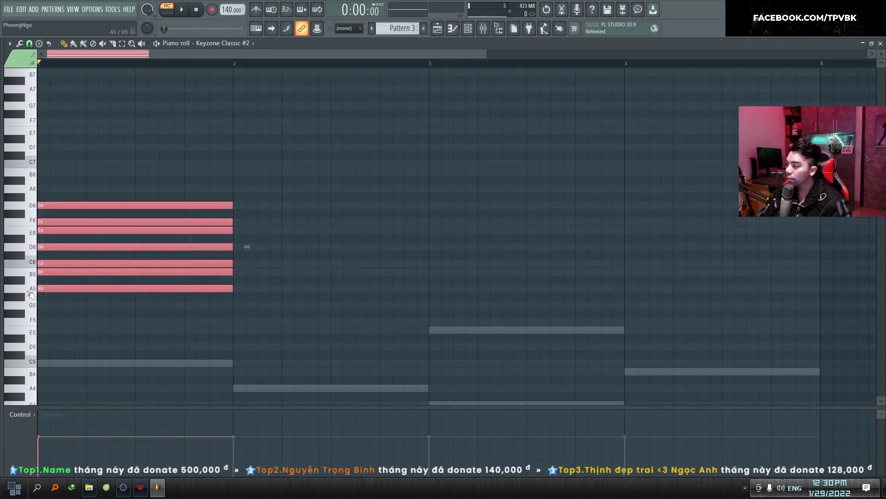
{"action": "left_click_drag", "start_coordinate": [234, 292], "coordinate": [823, 313]}
Duplicate the stamped scale one and two octaves higher, starting on A6 and A7.
{"action": "mouse_move", "coordinate": [278, 288]}
{"action": "left_mouse_down"}
{"action": "mouse_move", "coordinate": [279, 255]}
{"action": "mouse_move", "coordinate": [236, 179]}
{"action": "mouse_move", "coordinate": [217, 185]}
{"action": "left_mouse_up"}
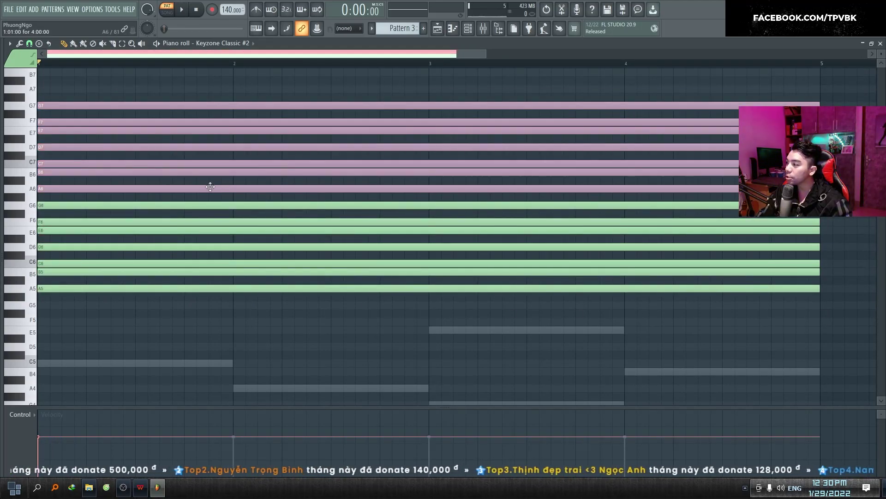
{"action": "scroll", "coordinate": [185, 198], "scroll_direction": "up", "scroll_amount": 2}
{"action": "left_click_drag", "start_coordinate": [85, 235], "coordinate": [90, 134]}
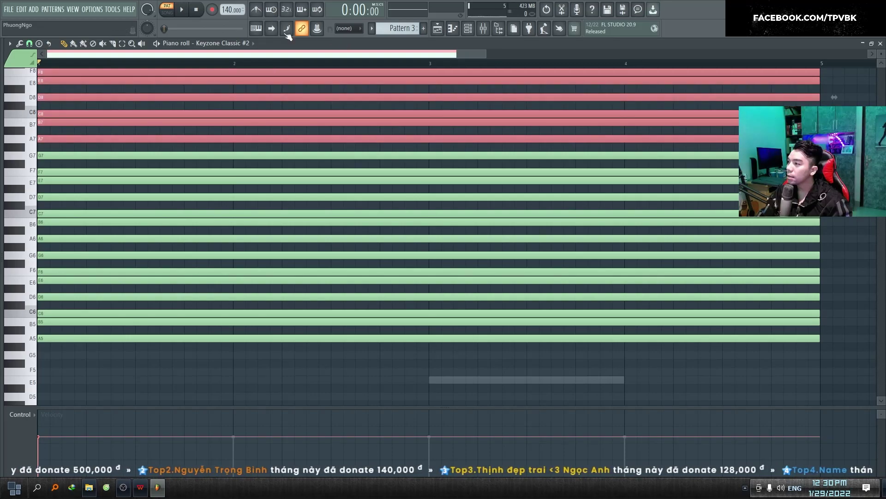
Switch the piano roll back to the Keyzone Classic channel and review its chords against the ghost scale notes.
{"action": "left_click", "coordinate": [245, 44]}
{"action": "left_click", "coordinate": [240, 70]}
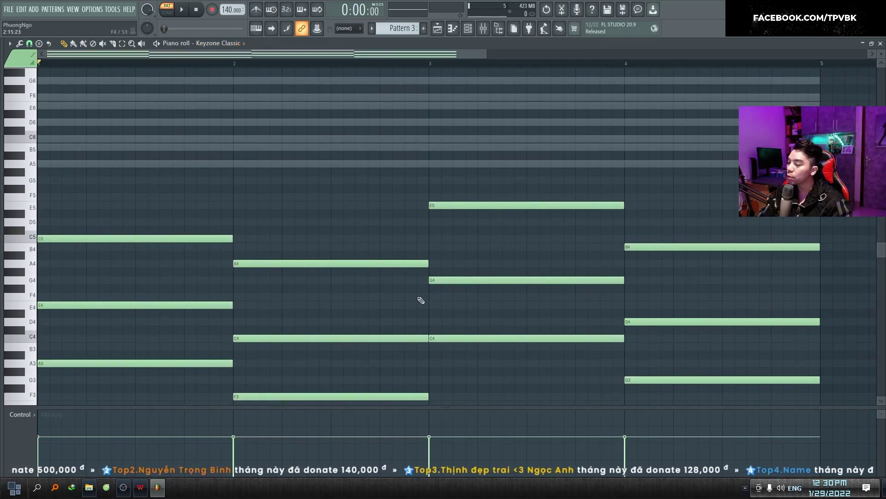
{"action": "scroll", "coordinate": [186, 241], "scroll_direction": "up", "scroll_amount": 1}
{"action": "scroll", "coordinate": [205, 227], "scroll_direction": "down", "scroll_amount": 3}
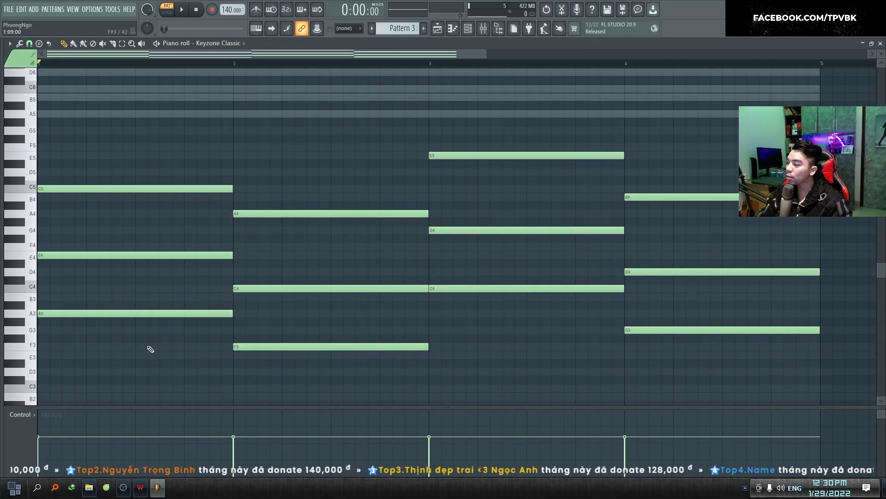
{"action": "scroll", "coordinate": [527, 333], "scroll_direction": "up", "scroll_amount": 1}
{"action": "scroll", "coordinate": [277, 188], "scroll_direction": "up", "scroll_amount": 2}
{"action": "scroll", "coordinate": [162, 376], "scroll_direction": "down", "scroll_amount": 2}
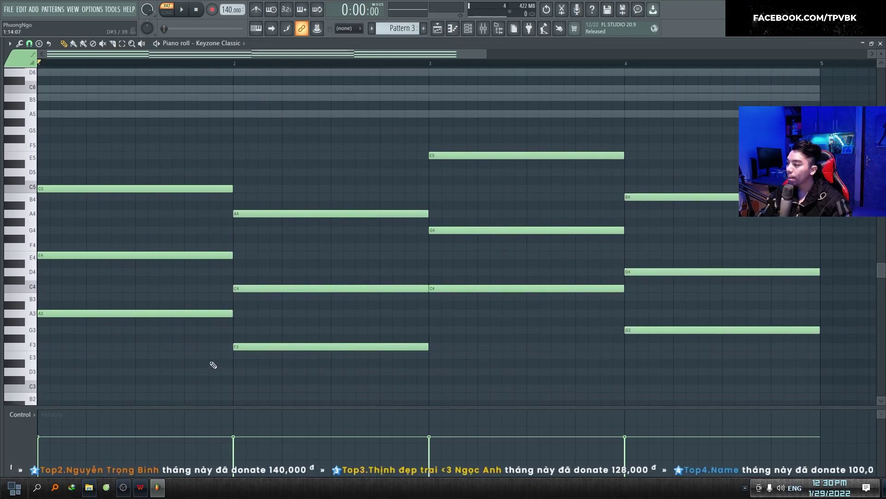
{"action": "scroll", "coordinate": [115, 167], "scroll_direction": "up", "scroll_amount": 3}
Place an A6 melody note at the start of bar 1 and shorten it to two steps.
{"action": "left_click", "coordinate": [65, 81]}
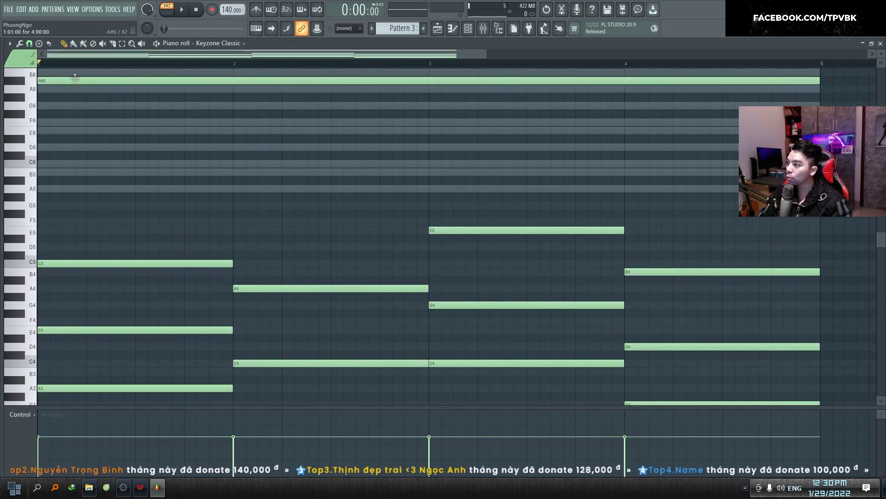
{"action": "left_click_drag", "start_coordinate": [74, 80], "coordinate": [79, 90]}
{"action": "left_click_drag", "start_coordinate": [821, 91], "coordinate": [45, 79]}
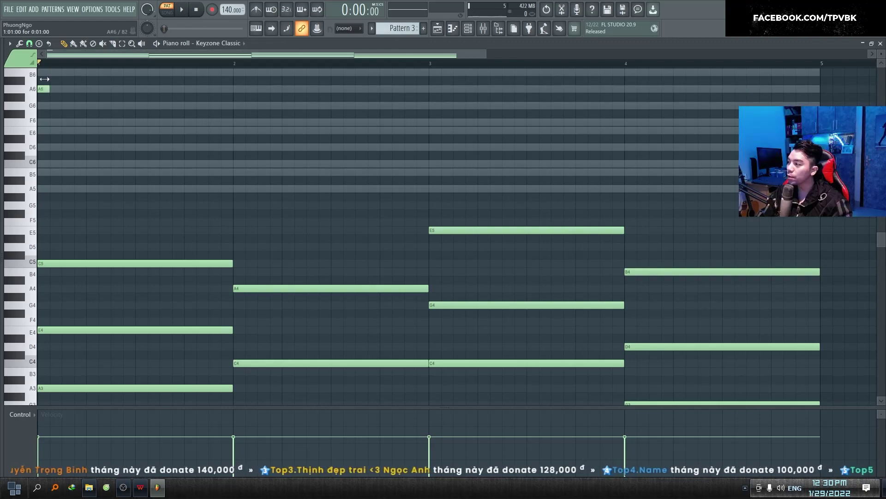
{"action": "scroll", "coordinate": [139, 309], "scroll_direction": "down", "scroll_amount": 3}
{"action": "scroll", "coordinate": [124, 212], "scroll_direction": "up", "scroll_amount": 5}
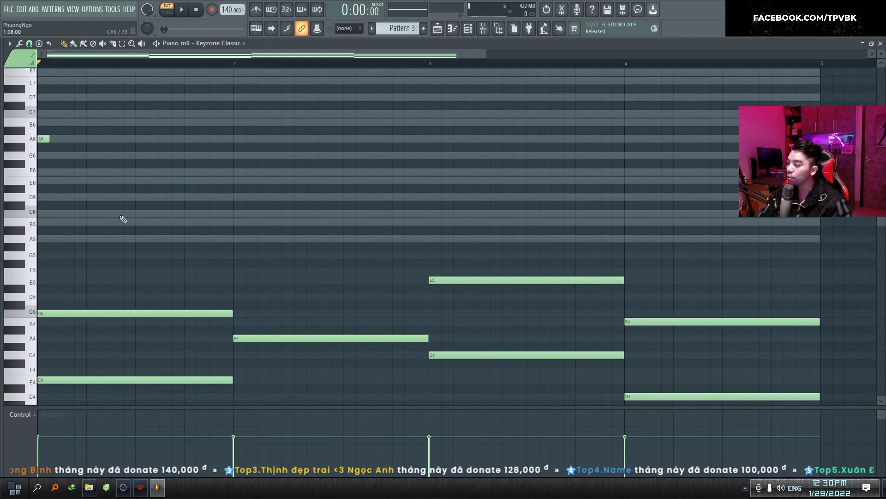
{"action": "scroll", "coordinate": [99, 323], "scroll_direction": "down", "scroll_amount": 7}
{"action": "scroll", "coordinate": [69, 244], "scroll_direction": "up", "scroll_amount": 4}
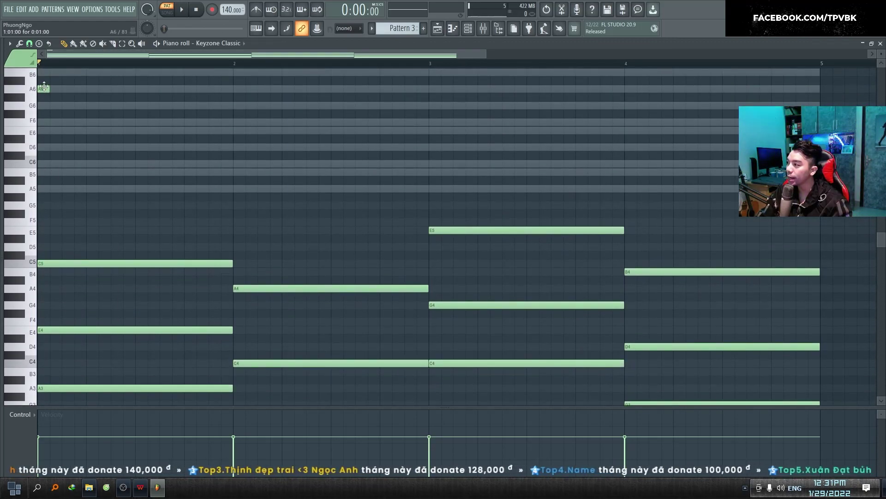
{"action": "scroll", "coordinate": [254, 277], "scroll_direction": "down", "scroll_amount": 4}
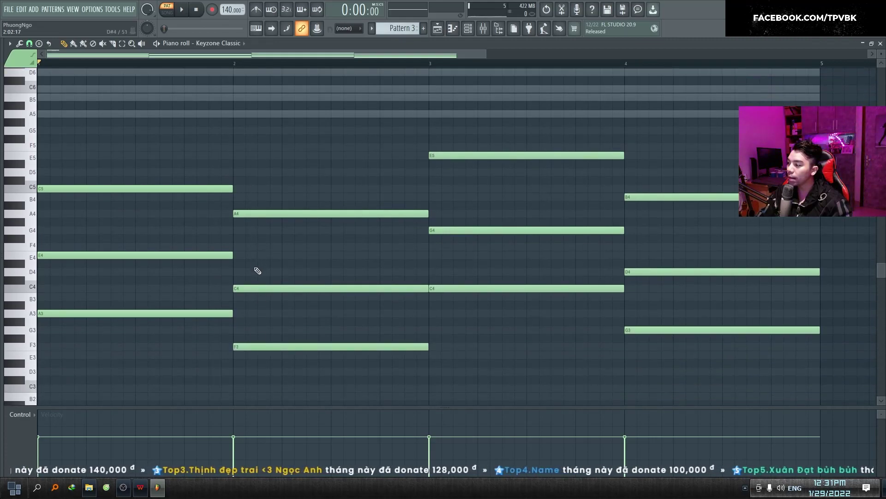
{"action": "scroll", "coordinate": [257, 261], "scroll_direction": "up", "scroll_amount": 6}
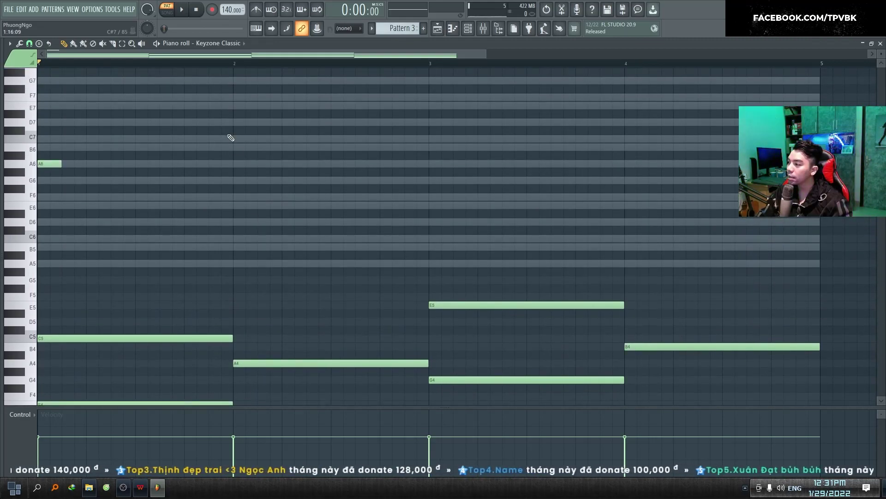
Add two-step melody notes at the remaining bar starts: C7 in bars 2 and 3, and B6 in bar 4.
{"action": "scroll", "coordinate": [452, 382], "scroll_direction": "down", "scroll_amount": 4}
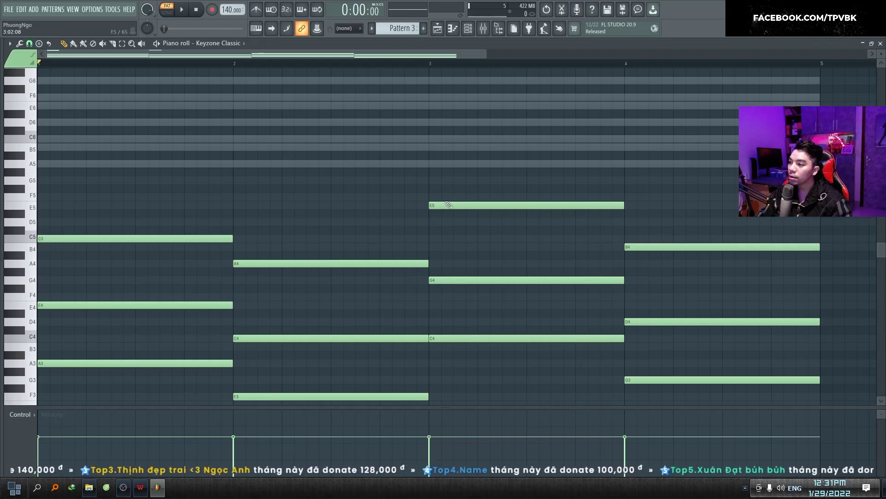
{"action": "scroll", "coordinate": [449, 222], "scroll_direction": "up", "scroll_amount": 3}
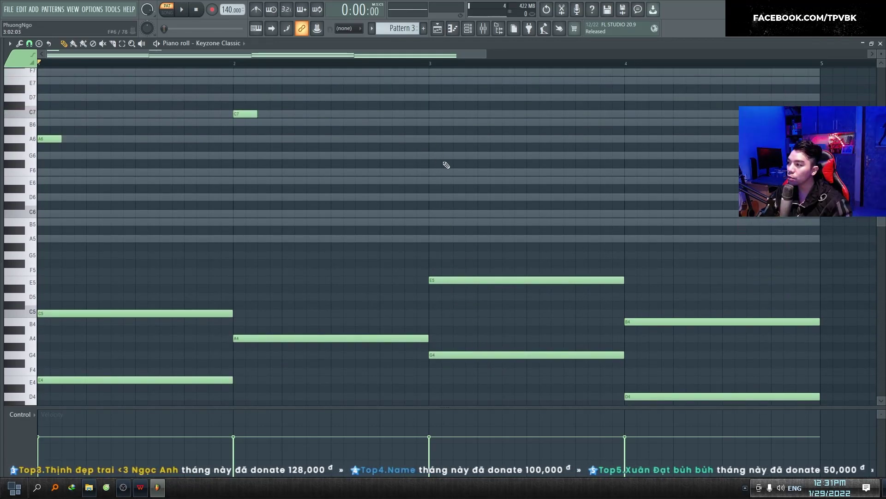
{"action": "scroll", "coordinate": [560, 245], "scroll_direction": "down", "scroll_amount": 4}
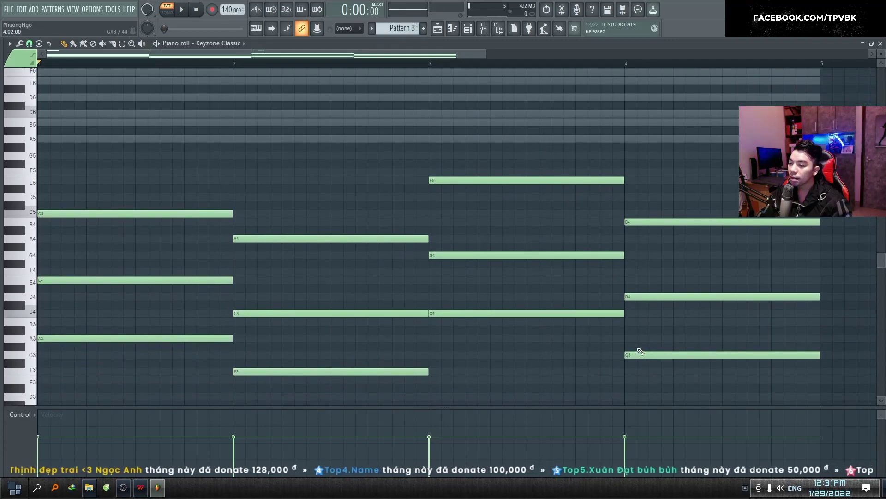
{"action": "scroll", "coordinate": [630, 265], "scroll_direction": "up", "scroll_amount": 3}
{"action": "left_click", "coordinate": [628, 100]}
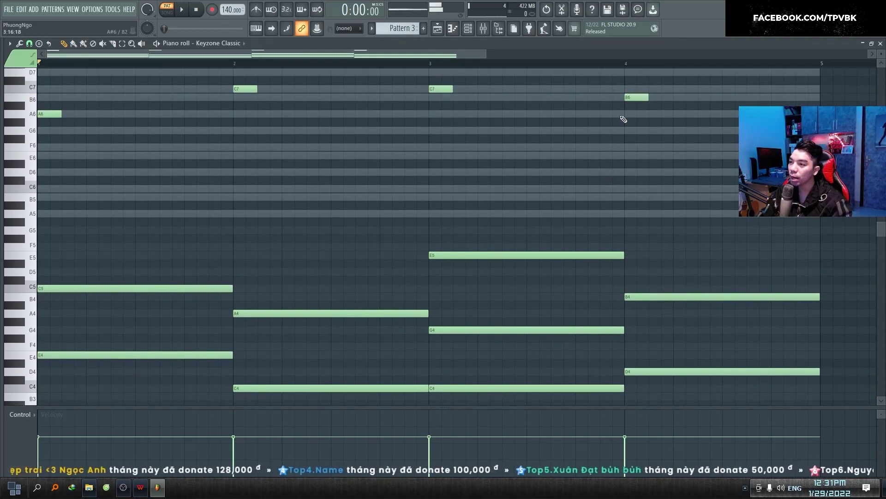
{"action": "scroll", "coordinate": [595, 203], "scroll_direction": "up", "scroll_amount": 4}
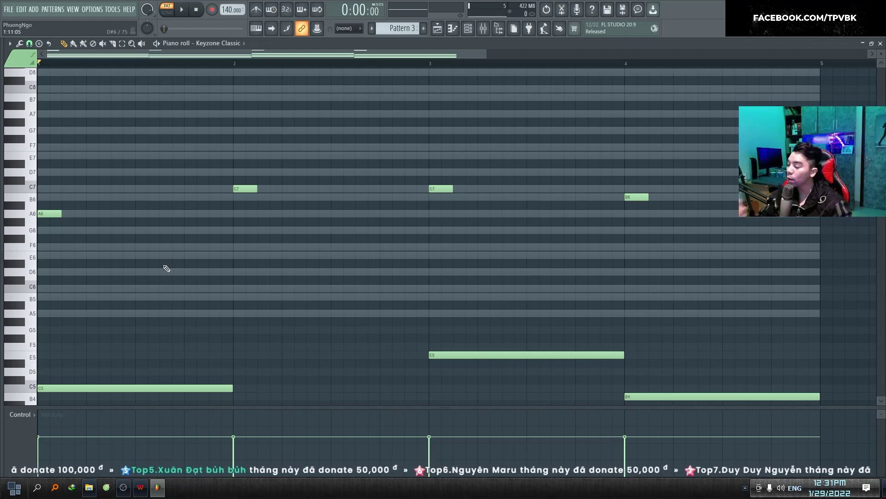
{"action": "left_click", "coordinate": [128, 214]}
{"action": "right_click", "coordinate": [133, 215]}
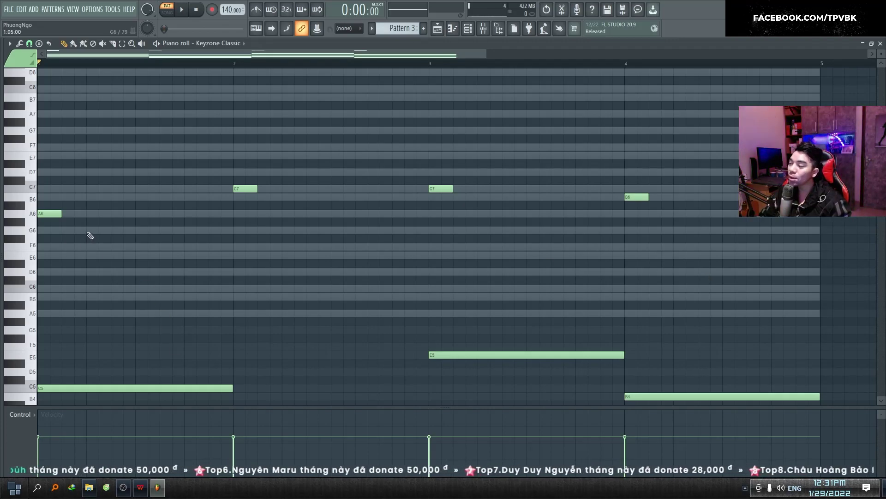
Add G6, F6, E6 and a closing A6 note after the first A6 in bar 1, and play back the phrase.
{"action": "scroll", "coordinate": [277, 286], "scroll_direction": "down", "scroll_amount": 2}
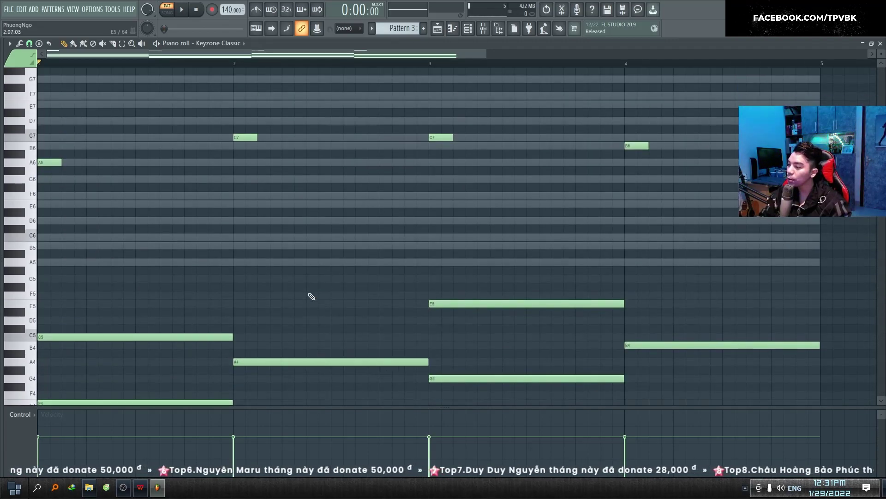
{"action": "scroll", "coordinate": [221, 277], "scroll_direction": "up", "scroll_amount": 2}
{"action": "left_click", "coordinate": [86, 230]}
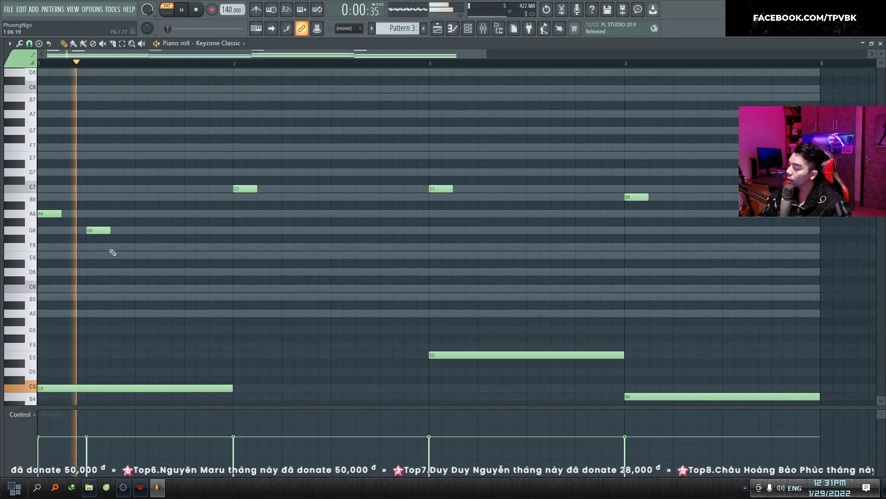
{"action": "left_click", "coordinate": [146, 247]}
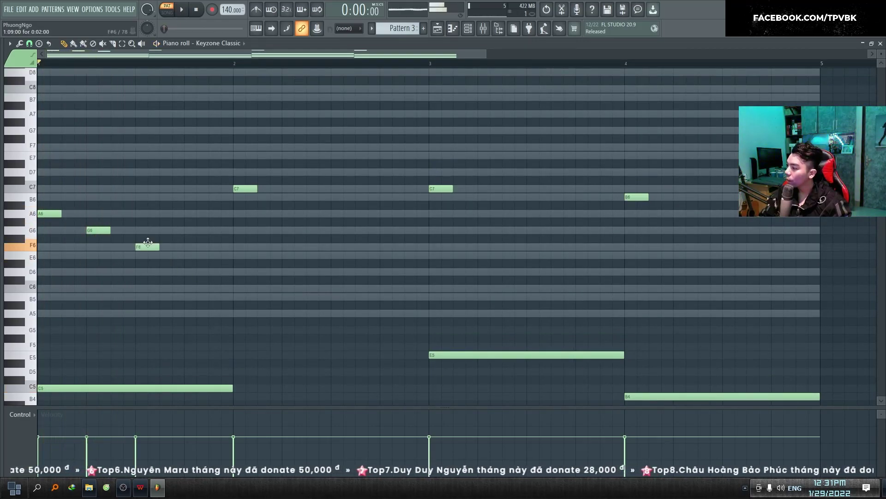
{"action": "left_click", "coordinate": [166, 255]}
{"action": "key", "text": "space"}
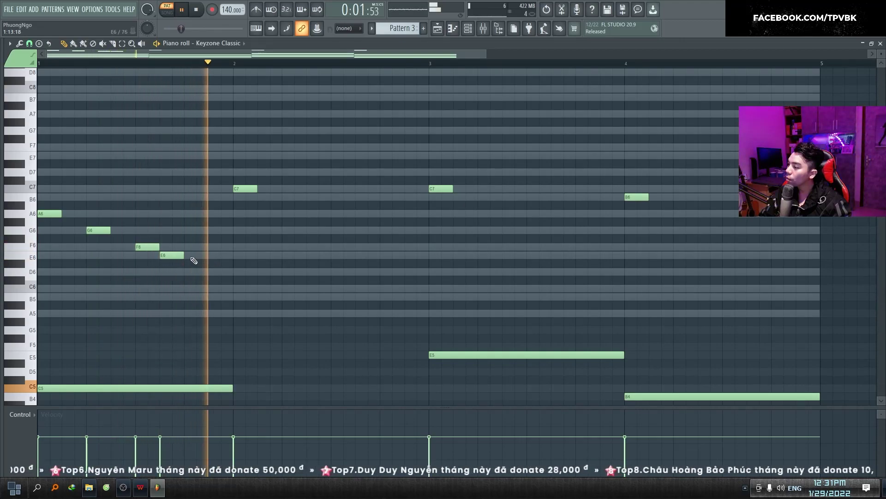
{"action": "key", "text": "space"}
{"action": "left_click", "coordinate": [210, 213]}
{"action": "key", "text": "space"}
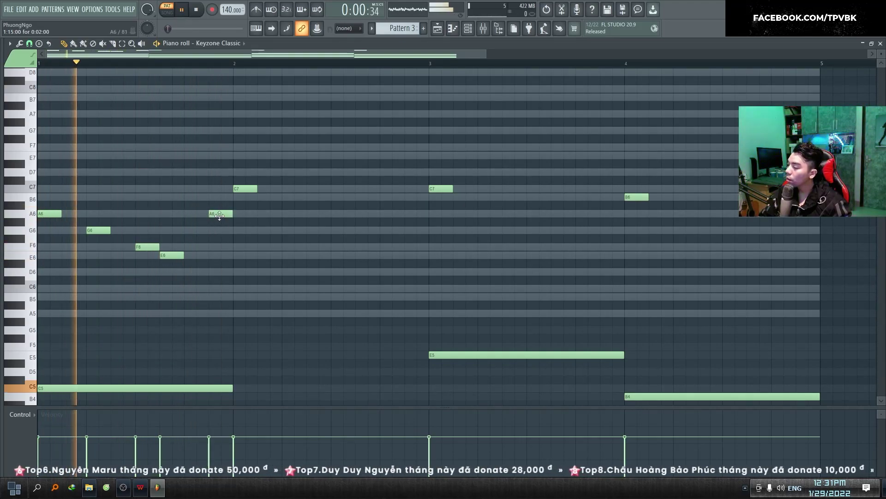
{"action": "key", "text": "space"}
Delete the F6 and E6 notes from bar 1, move G6 two steps later, and play the phrase.
{"action": "right_click", "coordinate": [148, 247]}
{"action": "right_click", "coordinate": [166, 256]}
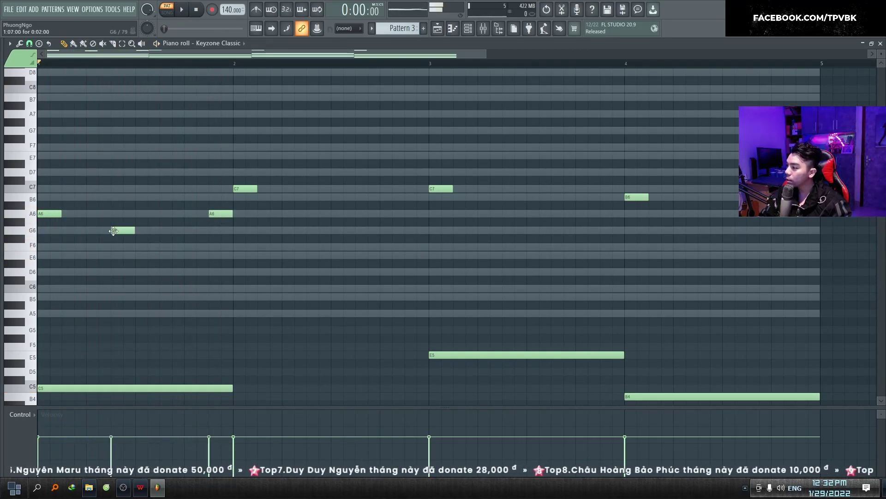
{"action": "key", "text": "space"}
Move bar 1's closing A6 two steps earlier and lengthen bar 2's C7 to half a bar.
{"action": "mouse_move", "coordinate": [217, 214]}
{"action": "left_mouse_down"}
{"action": "mouse_move", "coordinate": [181, 213]}
{"action": "mouse_move", "coordinate": [201, 214]}
{"action": "left_mouse_up"}
{"action": "left_click_drag", "start_coordinate": [258, 189], "coordinate": [330, 188]}
{"action": "key", "text": "space"}
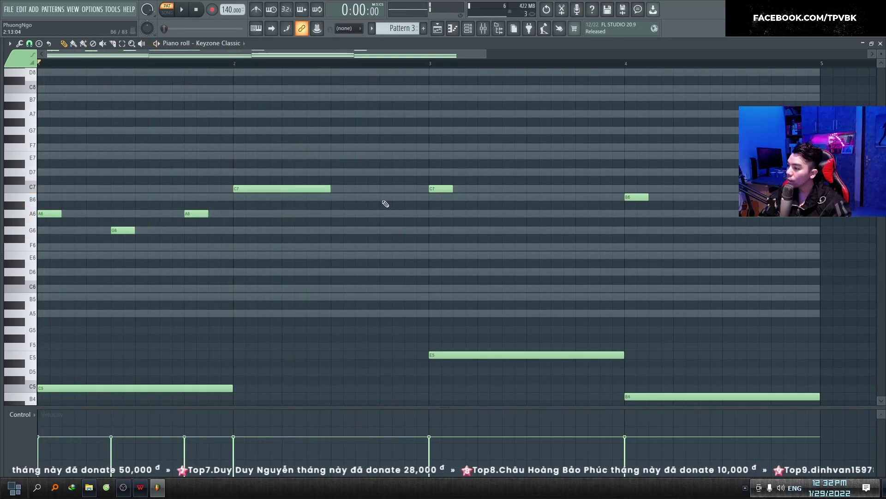
Add A6 and B6 notes at the end of bar 2 and a second C7 in bar 3, playing the melody back.
{"action": "left_click", "coordinate": [383, 202]}
{"action": "left_click_drag", "start_coordinate": [425, 195], "coordinate": [382, 215]}
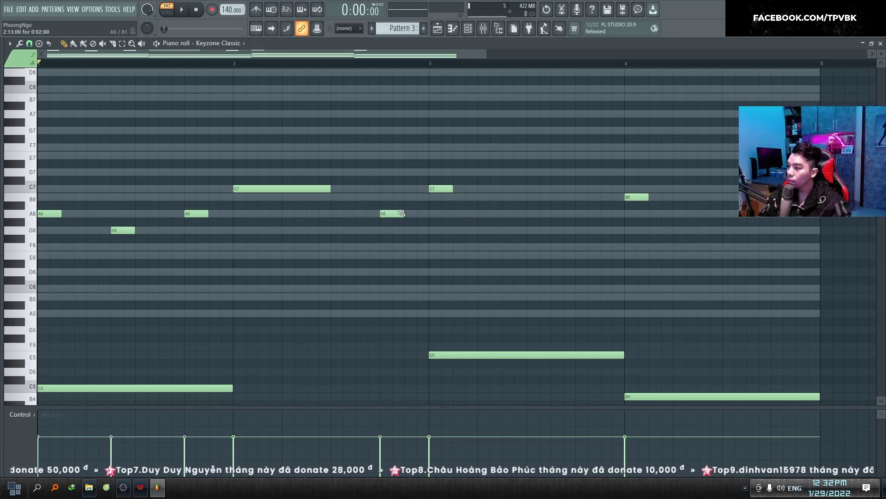
{"action": "left_click", "coordinate": [409, 197]}
{"action": "key", "text": "space"}
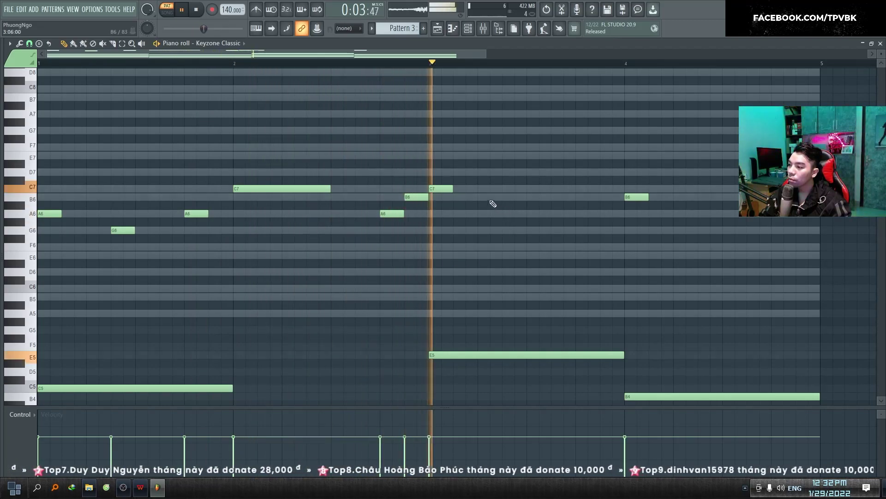
{"action": "left_click", "coordinate": [483, 188]}
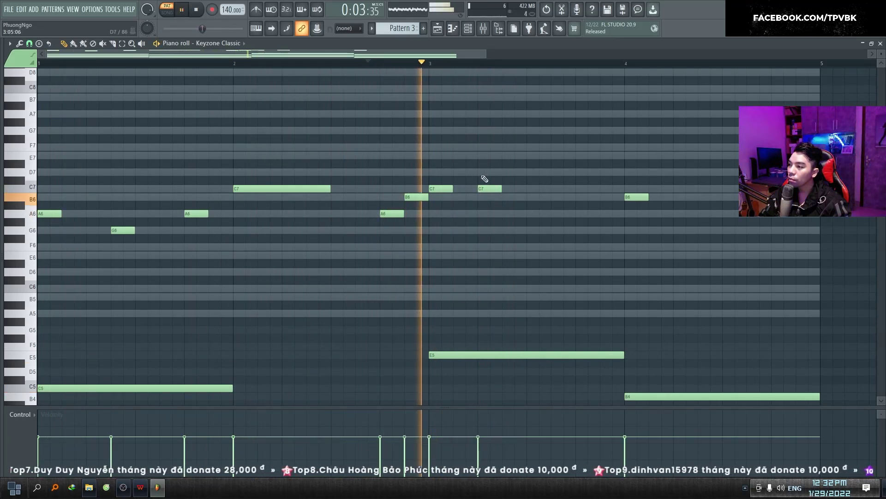
Move bar 3's second C7 two steps later, add D7 after it, and end bar 4 with C7, B6 and A6.
{"action": "left_click_drag", "start_coordinate": [485, 188], "coordinate": [508, 188]}
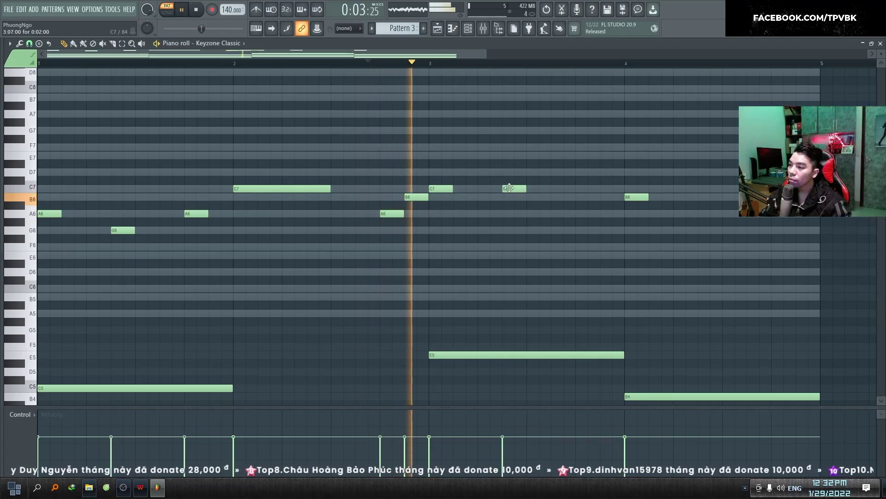
{"action": "left_click", "coordinate": [581, 172]}
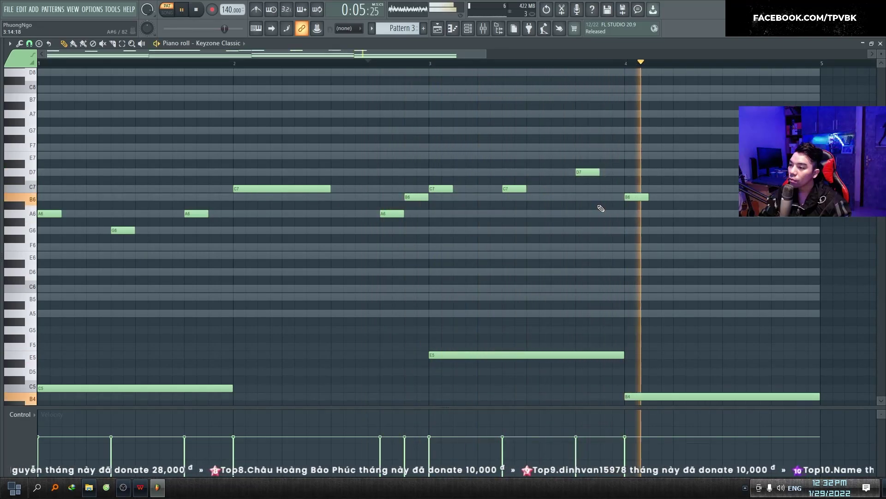
{"action": "key", "text": "space"}
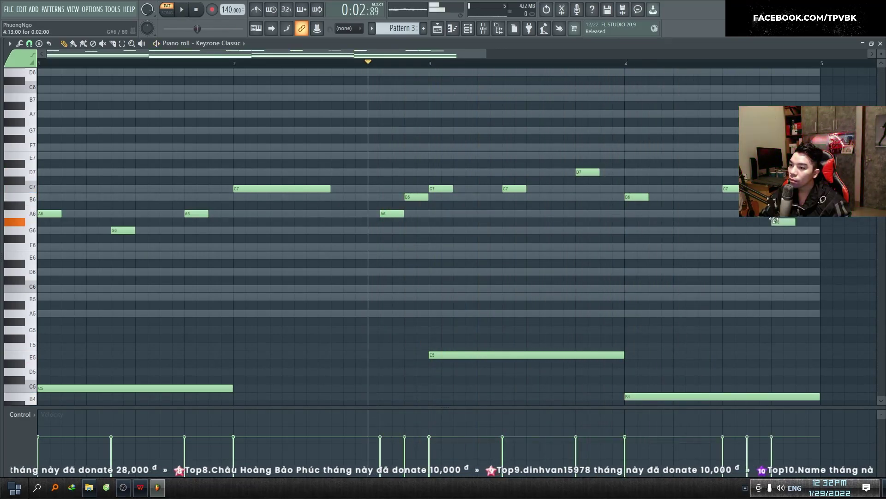
{"action": "left_click_drag", "start_coordinate": [775, 221], "coordinate": [775, 214]}
{"action": "key", "text": "space"}
{"action": "scroll", "coordinate": [471, 247], "scroll_direction": "down", "scroll_amount": 2}
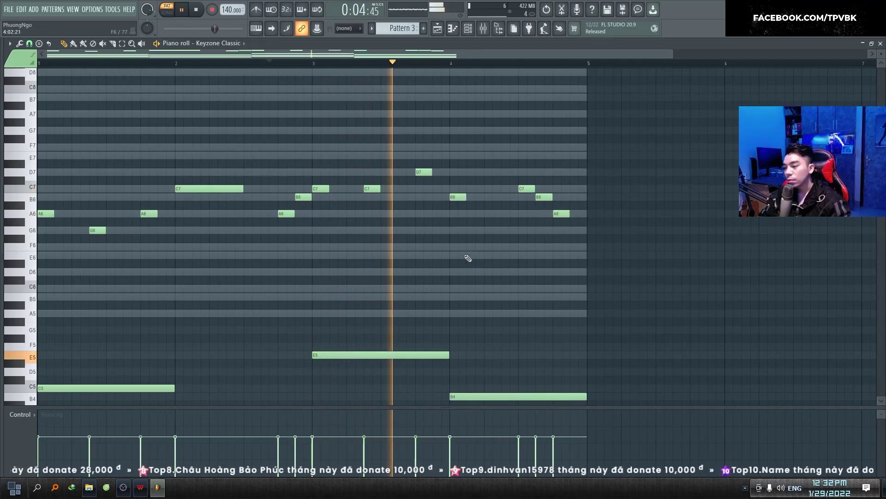
Select the whole melody, apply legato so each note reaches the next, and play the pattern from the start.
{"action": "scroll", "coordinate": [468, 256], "scroll_direction": "down", "scroll_amount": 3}
{"action": "scroll", "coordinate": [469, 258], "scroll_direction": "up", "scroll_amount": 3}
{"action": "key", "text": "space"}
{"action": "left_click_drag", "start_coordinate": [644, 272], "coordinate": [47, 165]}
{"action": "key", "text": "ctrl+l"}
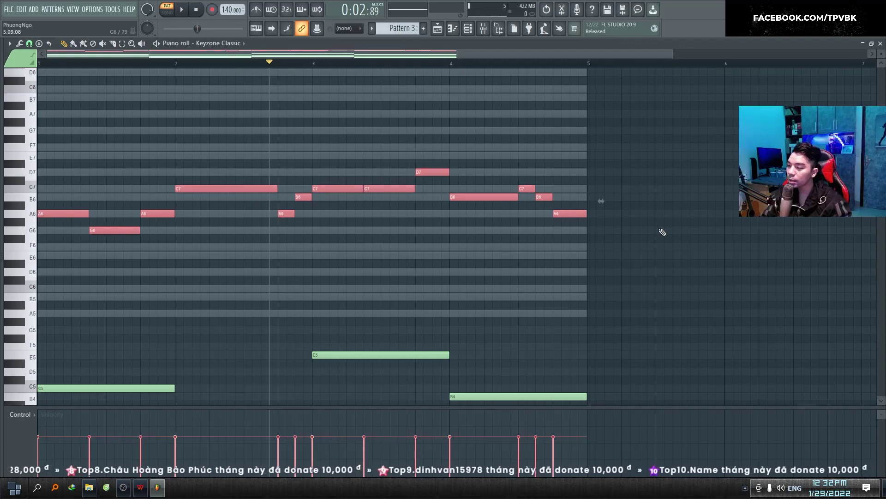
{"action": "key", "text": "ctrl+d"}
{"action": "left_click_drag", "start_coordinate": [48, 64], "coordinate": [39, 64]}
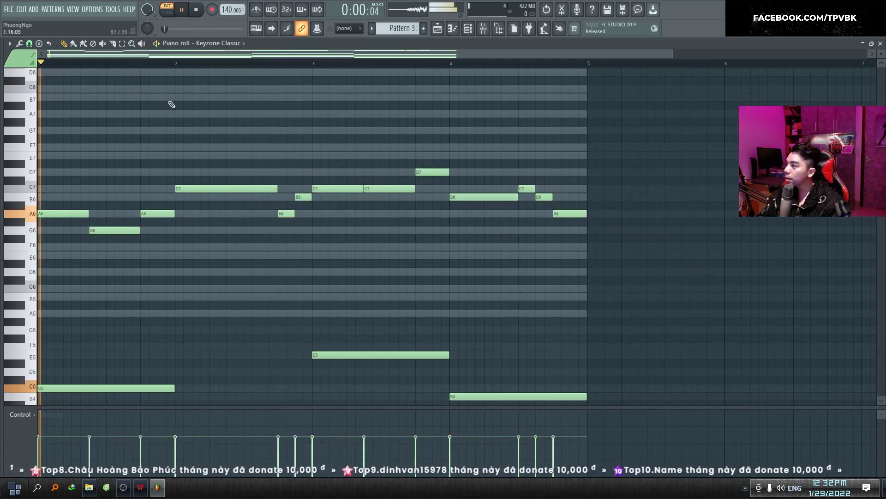
{"action": "key", "text": "space"}
{"action": "key", "text": "space"}
Lengthen the shorter melody notes in all four bars so they ring to the end of their bars, checking with playback.
{"action": "left_click_drag", "start_coordinate": [87, 214], "coordinate": [175, 231]}
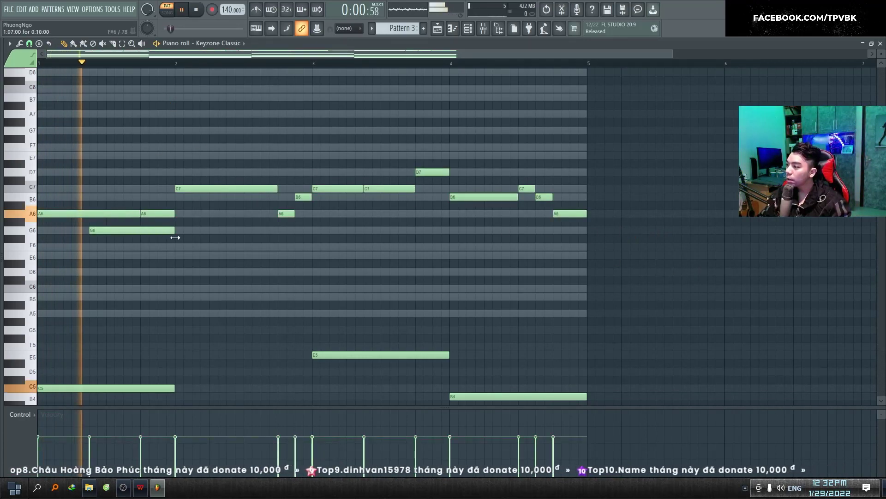
{"action": "left_click_drag", "start_coordinate": [276, 191], "coordinate": [312, 215]}
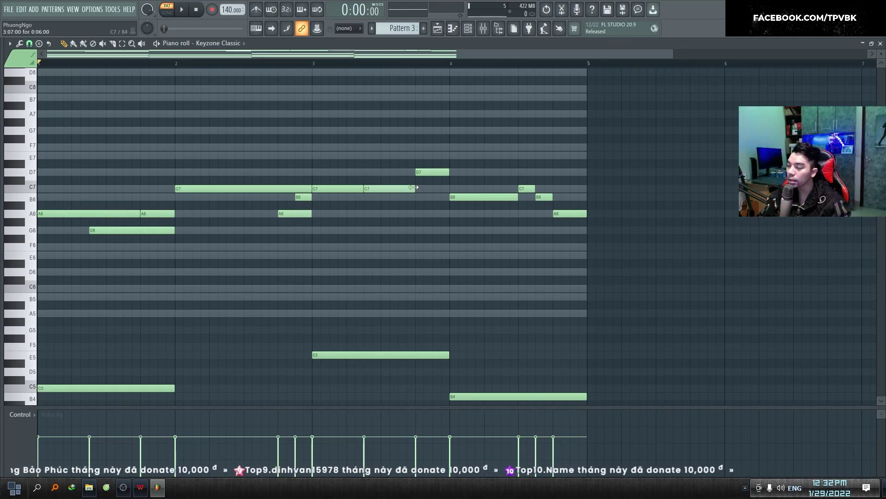
{"action": "left_click_drag", "start_coordinate": [413, 187], "coordinate": [451, 188]}
{"action": "key", "text": "space"}
{"action": "left_click_drag", "start_coordinate": [515, 197], "coordinate": [585, 198]}
{"action": "key", "text": "space"}
Examine how the melody notes line up with the chord notes below them in each bar.
{"action": "scroll", "coordinate": [325, 247], "scroll_direction": "down", "scroll_amount": 5}
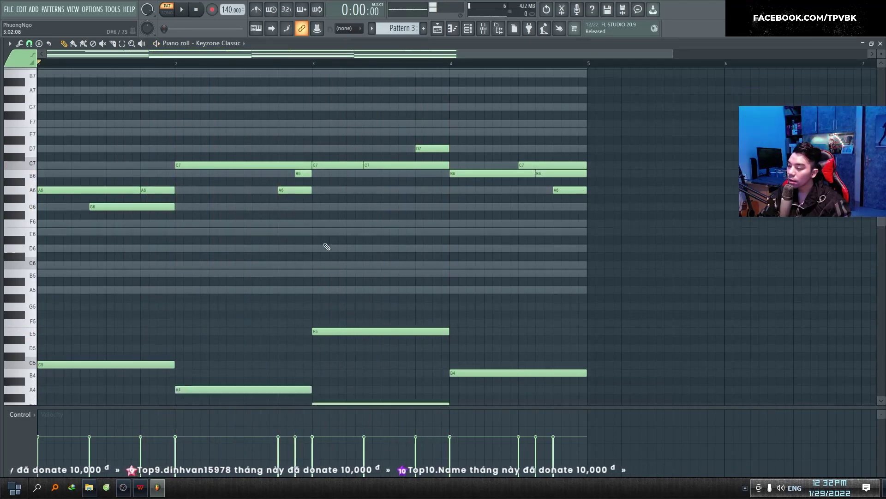
{"action": "scroll", "coordinate": [314, 261], "scroll_direction": "up", "scroll_amount": 4}
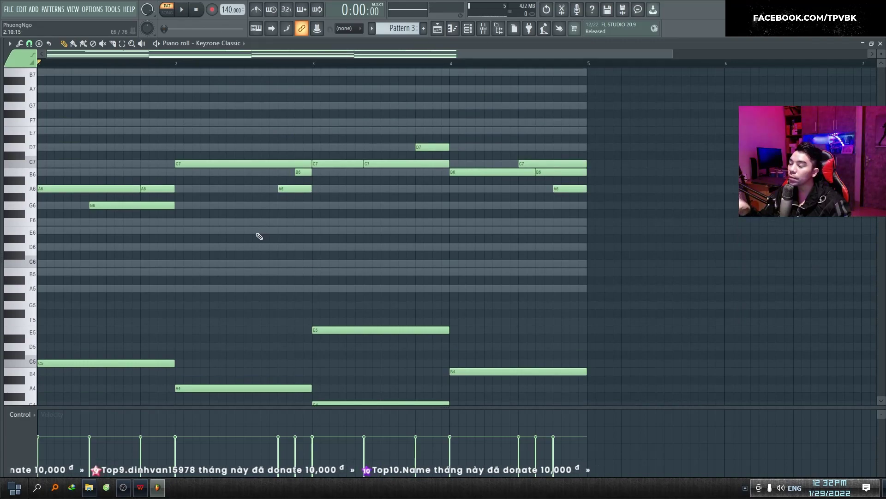
{"action": "scroll", "coordinate": [234, 248], "scroll_direction": "down", "scroll_amount": 5}
{"action": "scroll", "coordinate": [148, 230], "scroll_direction": "up", "scroll_amount": 3}
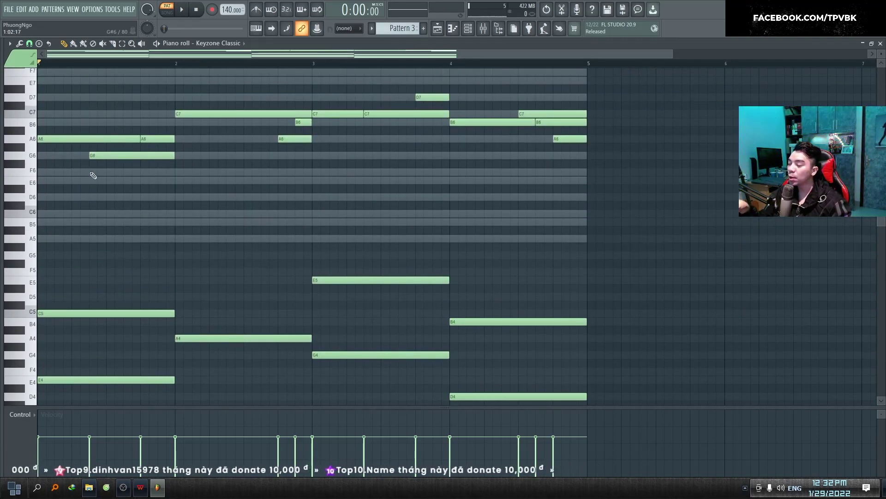
{"action": "scroll", "coordinate": [139, 288], "scroll_direction": "down", "scroll_amount": 4}
{"action": "scroll", "coordinate": [188, 231], "scroll_direction": "up", "scroll_amount": 3}
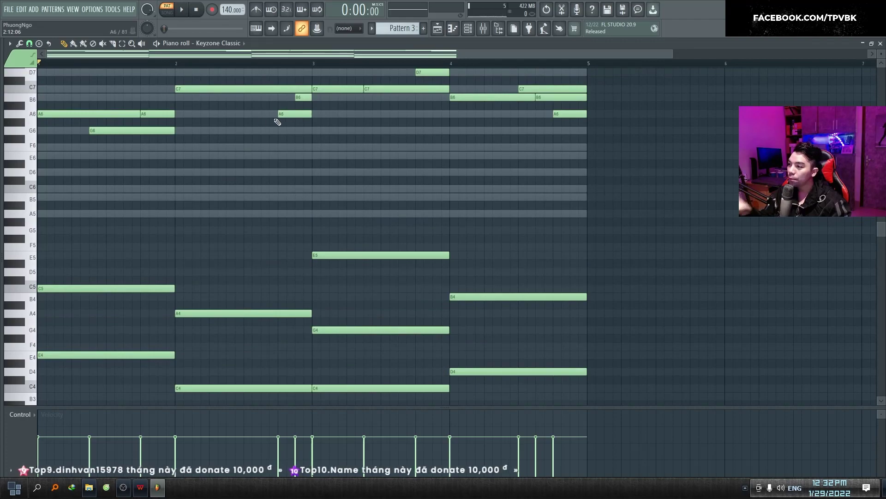
{"action": "scroll", "coordinate": [271, 148], "scroll_direction": "up", "scroll_amount": 3}
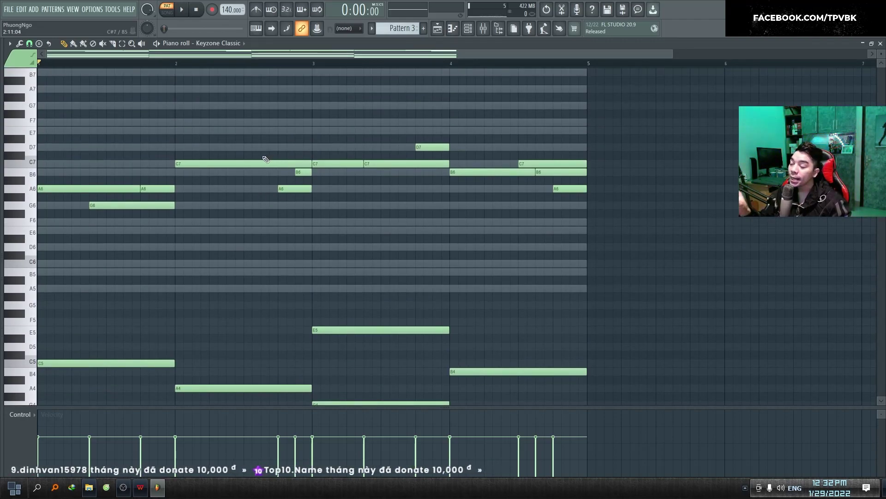
Select all the melody notes and transpose them down one octave.
{"action": "scroll", "coordinate": [255, 216], "scroll_direction": "down", "scroll_amount": 2}
{"action": "left_click_drag", "start_coordinate": [667, 200], "coordinate": [69, 83]}
{"action": "scroll", "coordinate": [560, 127], "scroll_direction": "up", "scroll_amount": 2}
{"action": "left_click", "coordinate": [712, 188], "text": "ctrl"}
{"action": "left_click_drag", "start_coordinate": [664, 253], "coordinate": [88, 74]}
{"action": "key", "text": "space"}
{"action": "key", "text": "ctrl+Down"}
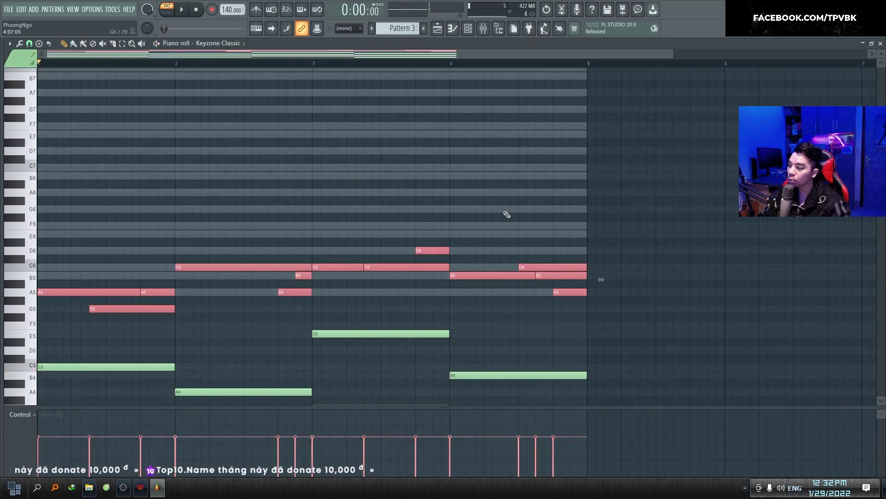
{"action": "key", "text": "ctrl+d"}
Lower the velocity of the melody notes slightly below the chords and listen to the balance.
{"action": "left_click_drag", "start_coordinate": [634, 318], "coordinate": [56, 139]}
{"action": "scroll", "coordinate": [583, 153], "scroll_direction": "down", "scroll_amount": 3}
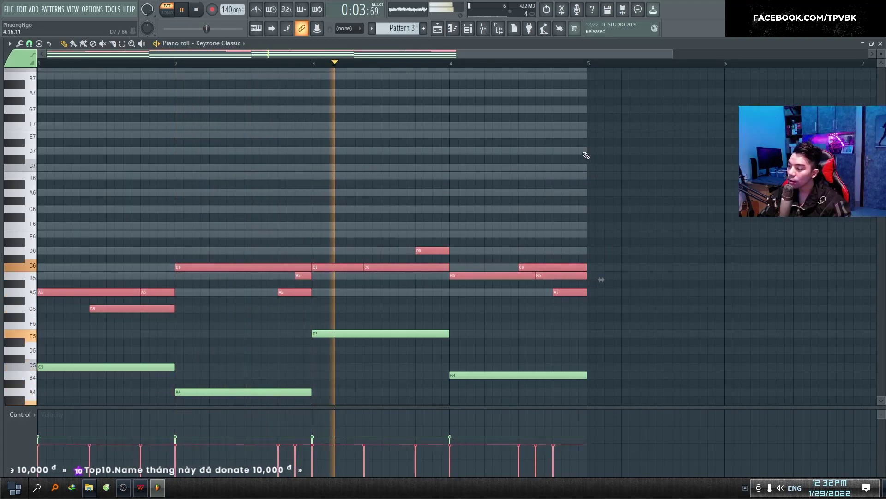
{"action": "scroll", "coordinate": [535, 230], "scroll_direction": "down", "scroll_amount": 3}
{"action": "scroll", "coordinate": [536, 230], "scroll_direction": "down", "scroll_amount": 3}
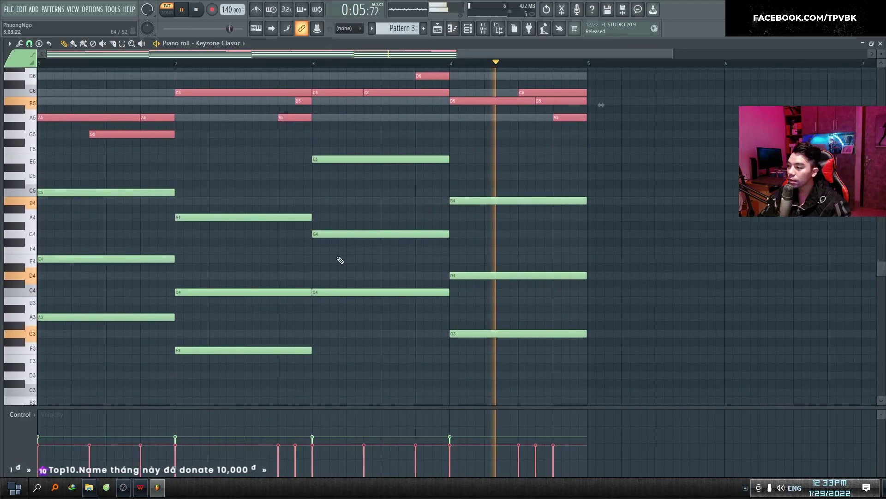
{"action": "key", "text": "space"}
Select every note in the four bars, lower all velocities slightly, and play the pattern.
{"action": "key", "text": "ctrl+a"}
{"action": "scroll", "coordinate": [619, 197], "scroll_direction": "down", "scroll_amount": 3}
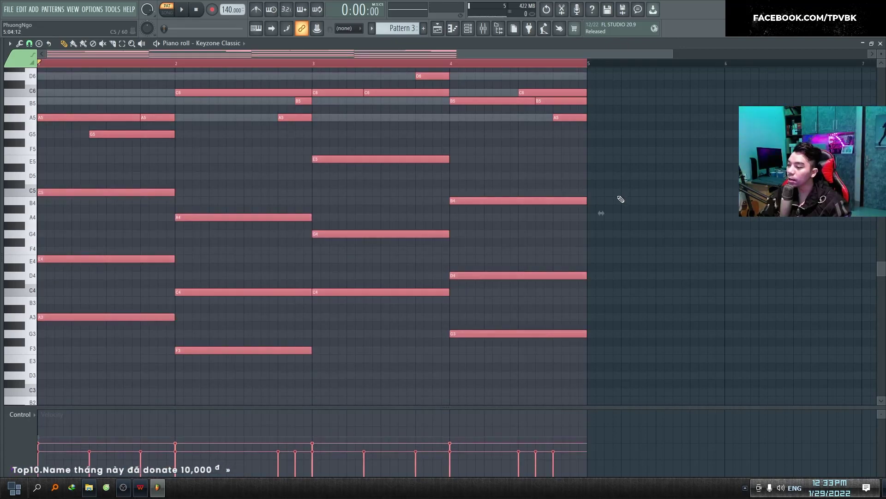
{"action": "left_click", "coordinate": [619, 197], "text": "ctrl"}
{"action": "scroll", "coordinate": [614, 200], "scroll_direction": "up", "scroll_amount": 3}
{"action": "key", "text": "space"}
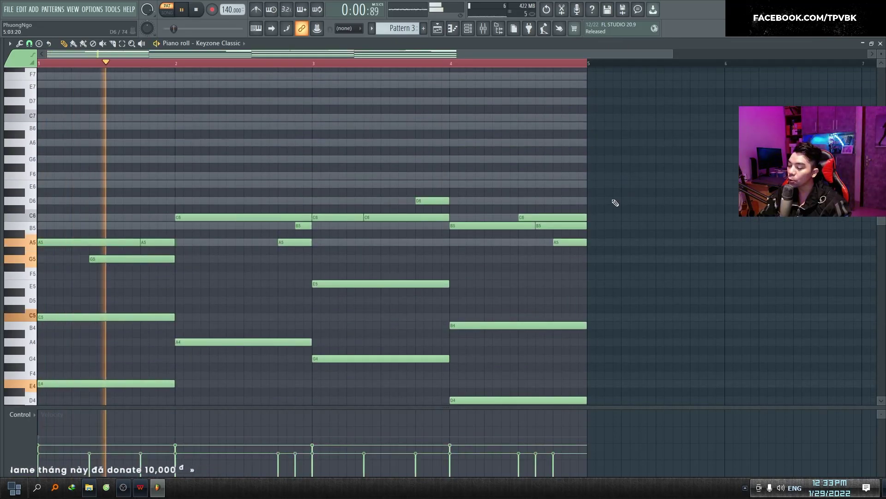
Check the channel rack while the pattern plays, return to the Keyzone Classic piano roll, and stop playback.
{"action": "key", "text": "F6"}
{"action": "key", "text": "space"}
{"action": "key", "text": "space"}
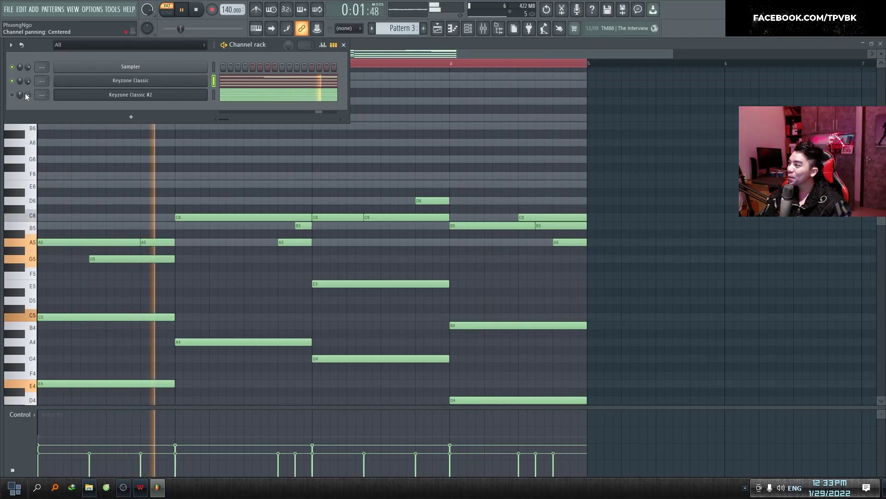
{"action": "key", "text": "F7"}
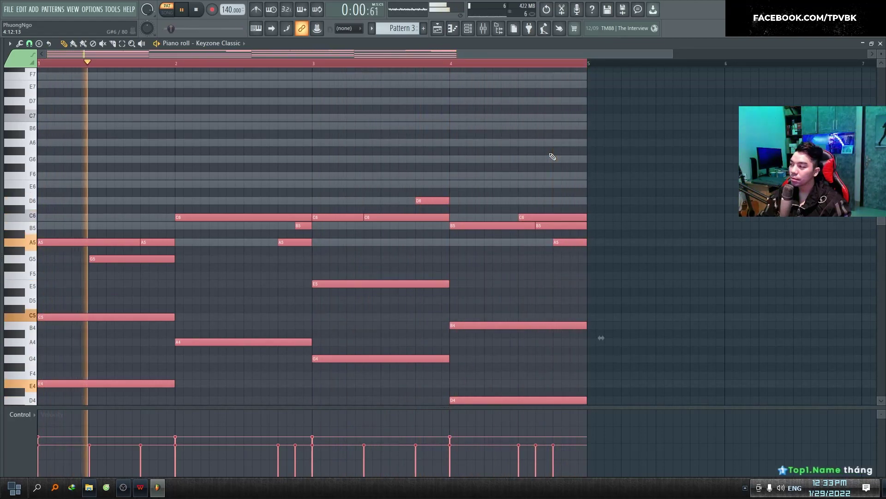
{"action": "key", "text": "space"}
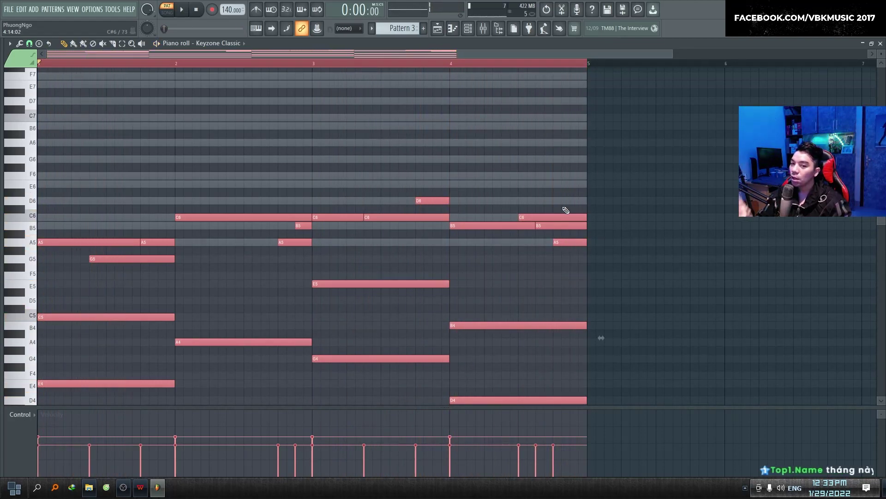
Delete all the melody notes from the four bars, leaving only the chord progression.
{"action": "left_click", "coordinate": [577, 251], "text": "ctrl"}
{"action": "right_click", "coordinate": [572, 243]}
{"action": "right_click", "coordinate": [561, 226]}
{"action": "right_click", "coordinate": [549, 218]}
{"action": "right_click", "coordinate": [484, 227]}
{"action": "right_click", "coordinate": [430, 201]}
{"action": "right_click", "coordinate": [410, 217]}
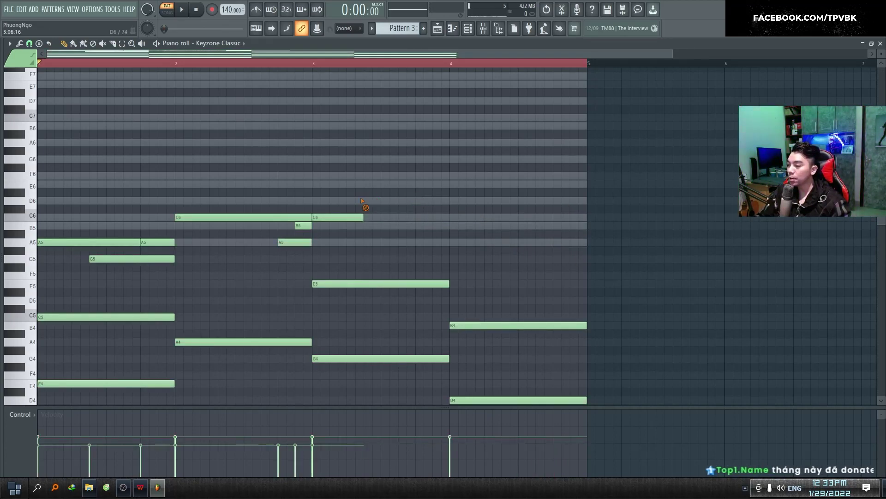
{"action": "right_click", "coordinate": [342, 217]}
{"action": "right_click", "coordinate": [303, 225]}
{"action": "right_click", "coordinate": [295, 242]}
{"action": "right_click", "coordinate": [231, 217]}
{"action": "right_click", "coordinate": [92, 242]}
{"action": "right_click", "coordinate": [139, 259]}
{"action": "right_click", "coordinate": [157, 242]}
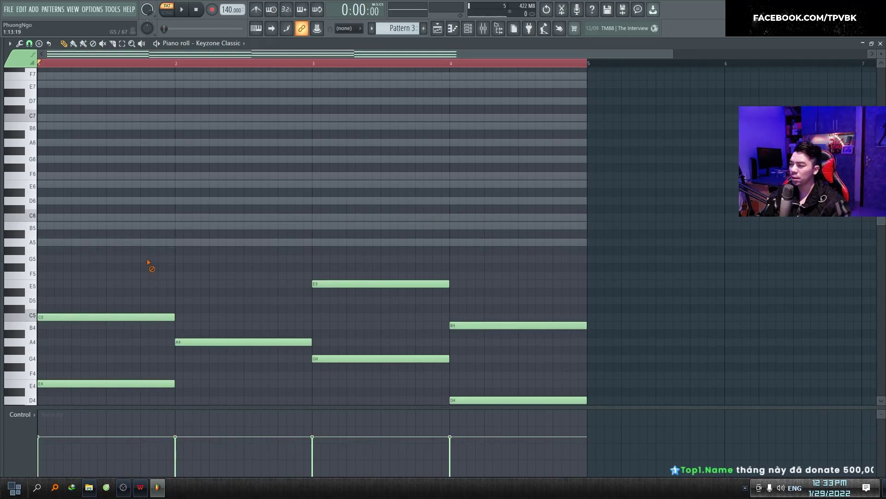
{"action": "scroll", "coordinate": [149, 261], "scroll_direction": "up", "scroll_amount": 3}
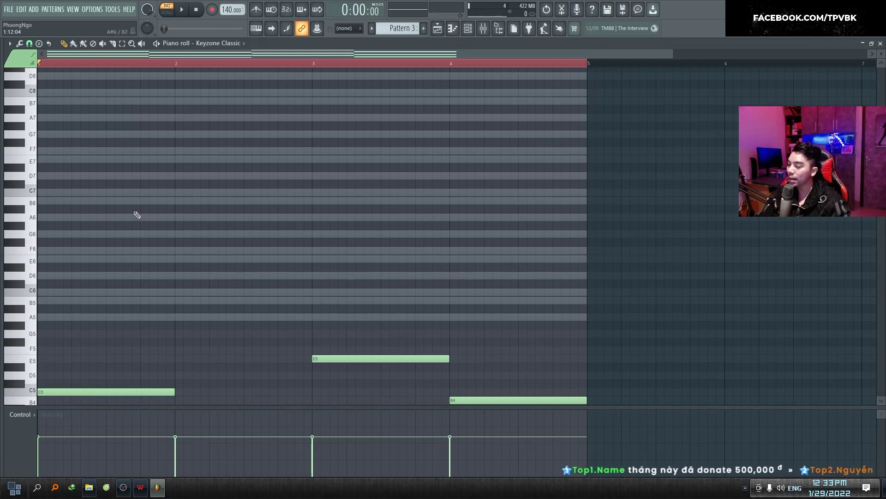
{"action": "scroll", "coordinate": [87, 268], "scroll_direction": "down", "scroll_amount": 4}
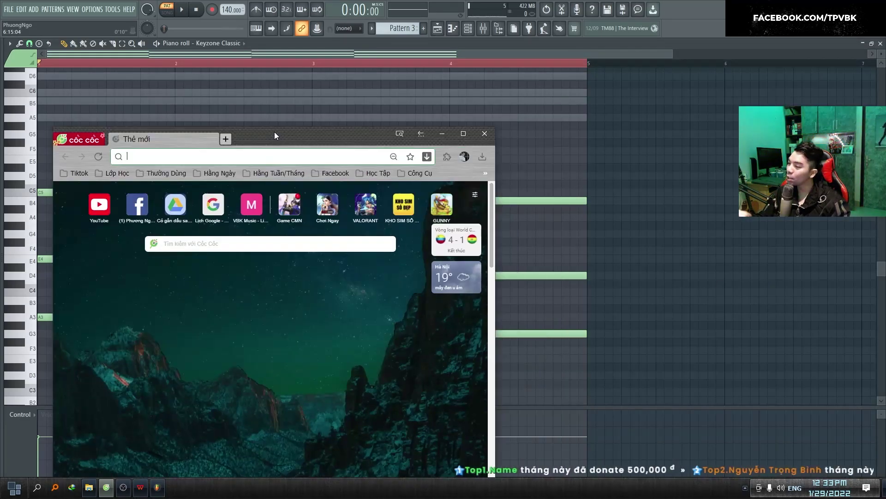
Maximize the Cốc Cốc browser window and open youtube.com in a new tab.
{"action": "left_click_drag", "start_coordinate": [275, 131], "coordinate": [281, 132]}
{"action": "double_click", "coordinate": [280, 132]}
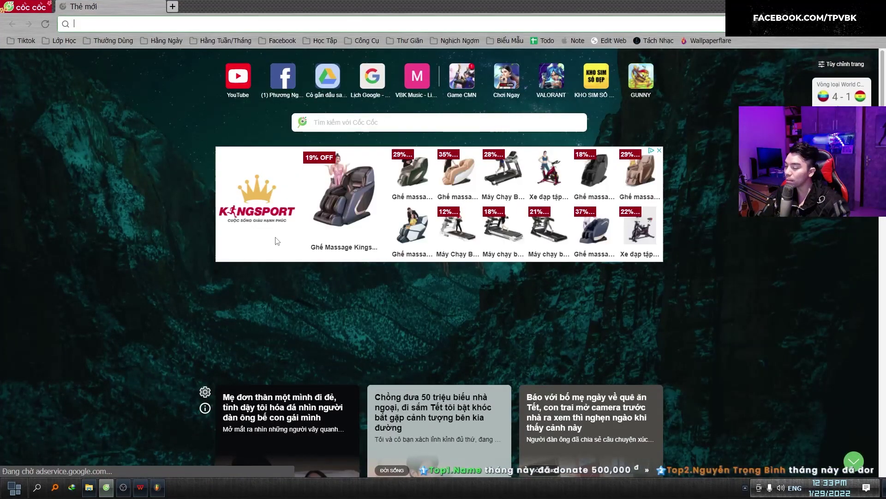
{"action": "key", "text": "ctrl+t"}
{"action": "type", "text": "youtube.com"}
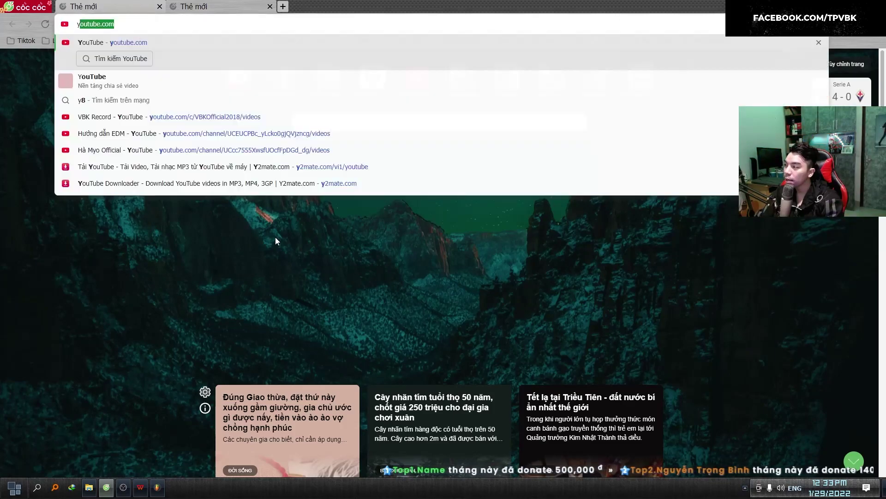
{"action": "key", "text": "Return"}
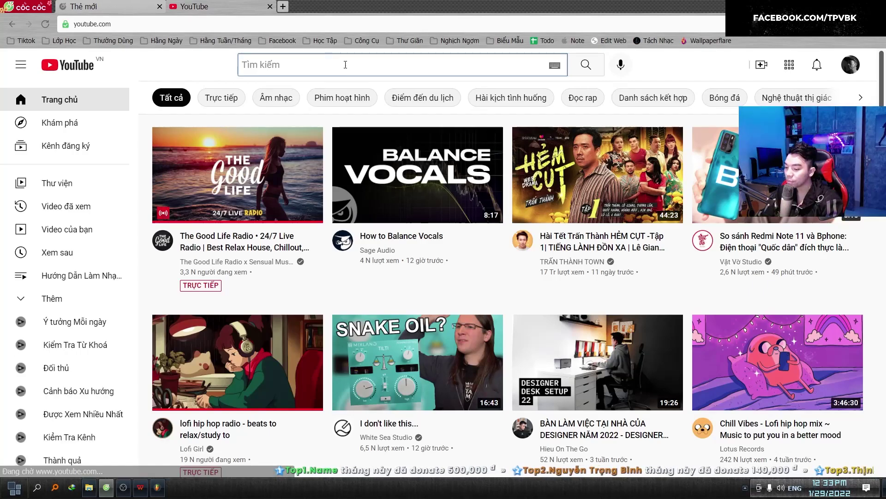
Search YouTube for "nhu vay nhe" and play part of the KHẮC VIỆT - Như Vậy Nhé video.
{"action": "type", "text": "nhuw"}
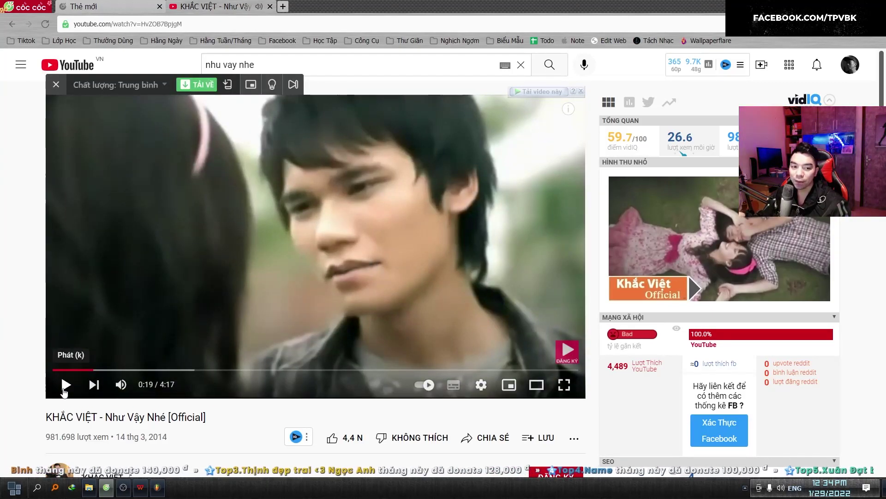
{"action": "left_click", "coordinate": [65, 388]}
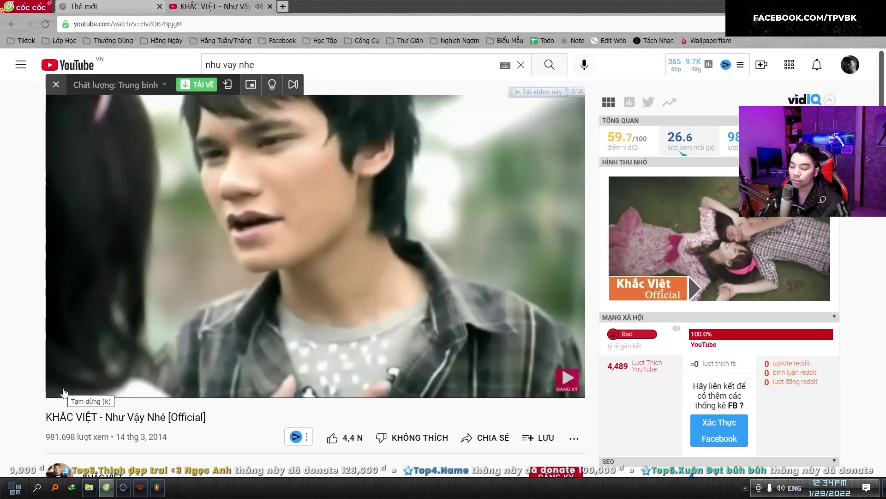
{"action": "left_click", "coordinate": [64, 392]}
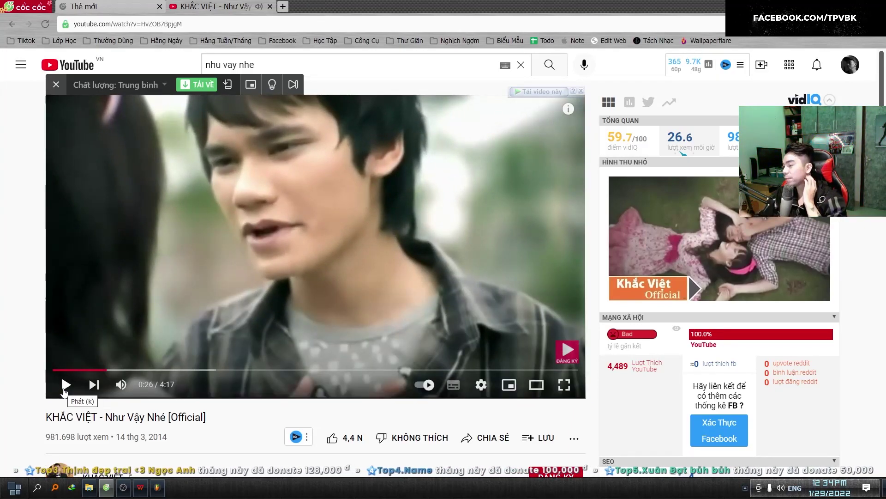
Switch back to FL Studio and examine the chord notes in all four bars of the piano roll.
{"action": "key", "text": "alt+Tab"}
{"action": "scroll", "coordinate": [323, 346], "scroll_direction": "up", "scroll_amount": 5}
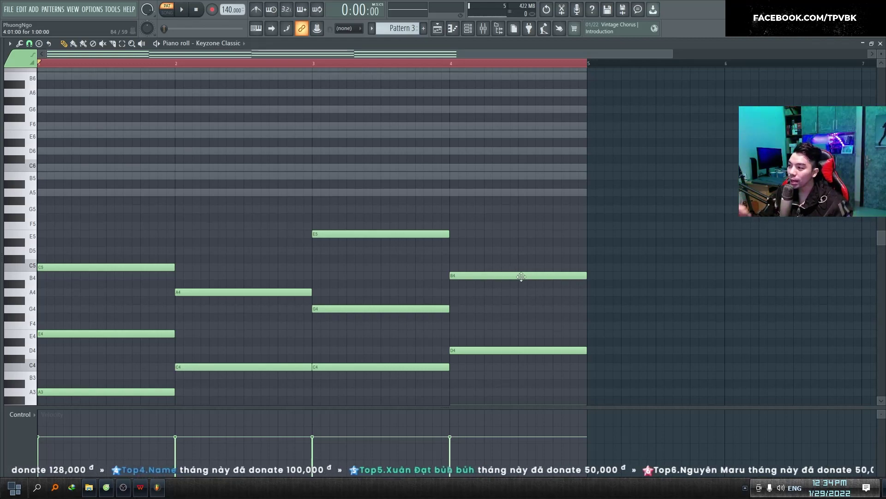
{"action": "scroll", "coordinate": [521, 276], "scroll_direction": "up", "scroll_amount": 4}
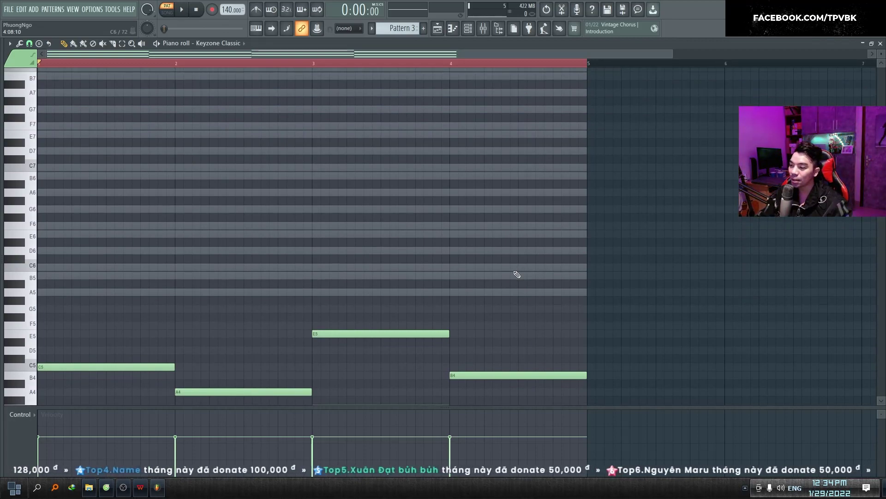
{"action": "scroll", "coordinate": [517, 274], "scroll_direction": "down", "scroll_amount": 4}
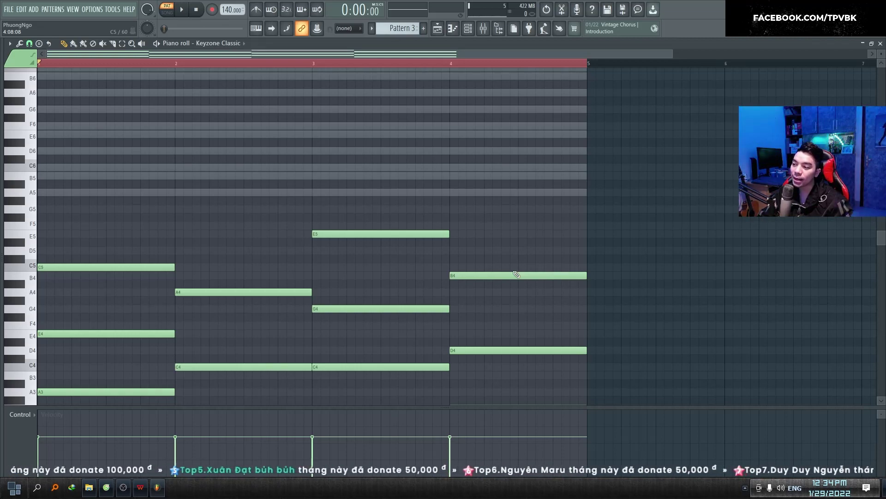
{"action": "scroll", "coordinate": [233, 239], "scroll_direction": "down", "scroll_amount": 3}
{"action": "scroll", "coordinate": [178, 250], "scroll_direction": "up", "scroll_amount": 4}
{"action": "scroll", "coordinate": [159, 262], "scroll_direction": "down", "scroll_amount": 3}
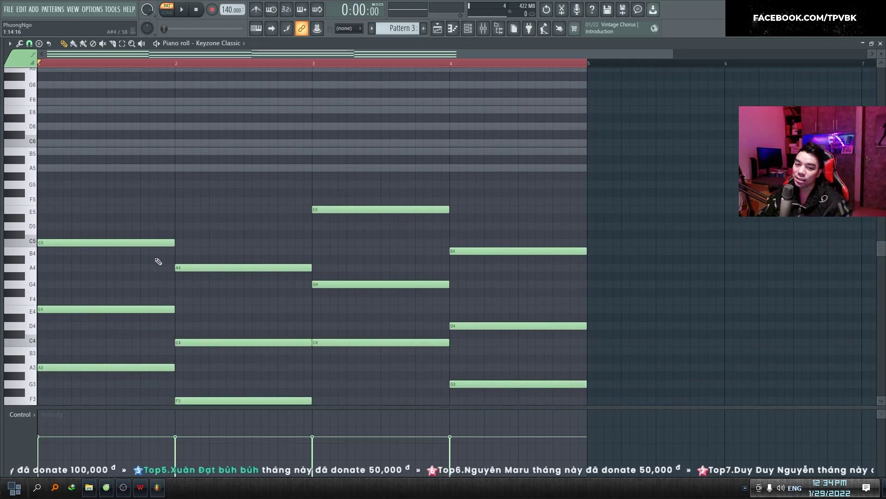
{"action": "scroll", "coordinate": [157, 261], "scroll_direction": "down", "scroll_amount": 3}
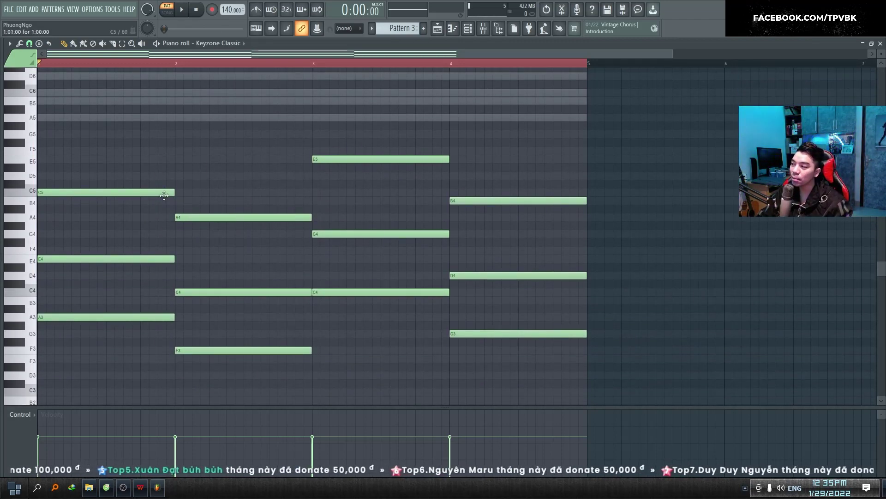